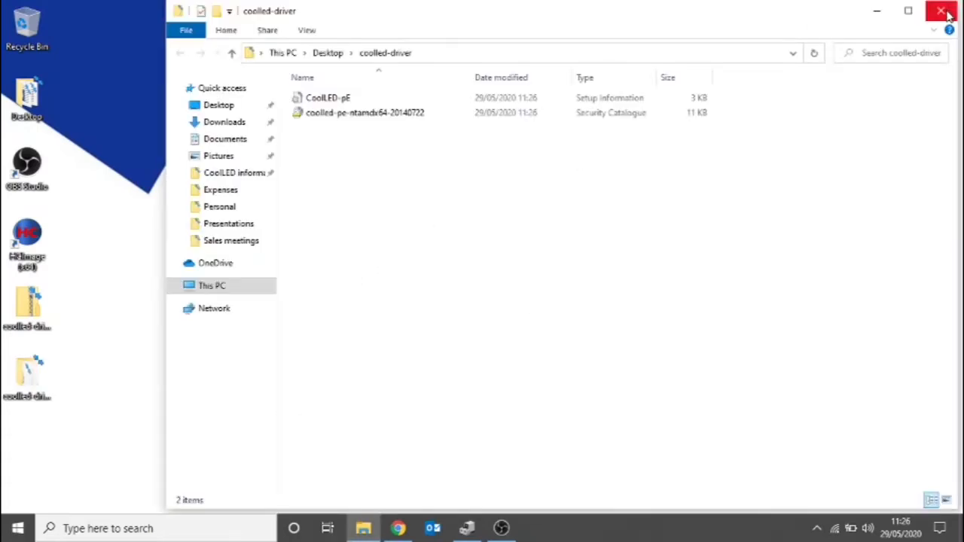
- Close the driver folder and check Device Manager for the COM port assigned to the CoolLED USB virtual serial ports
click(954, 12)
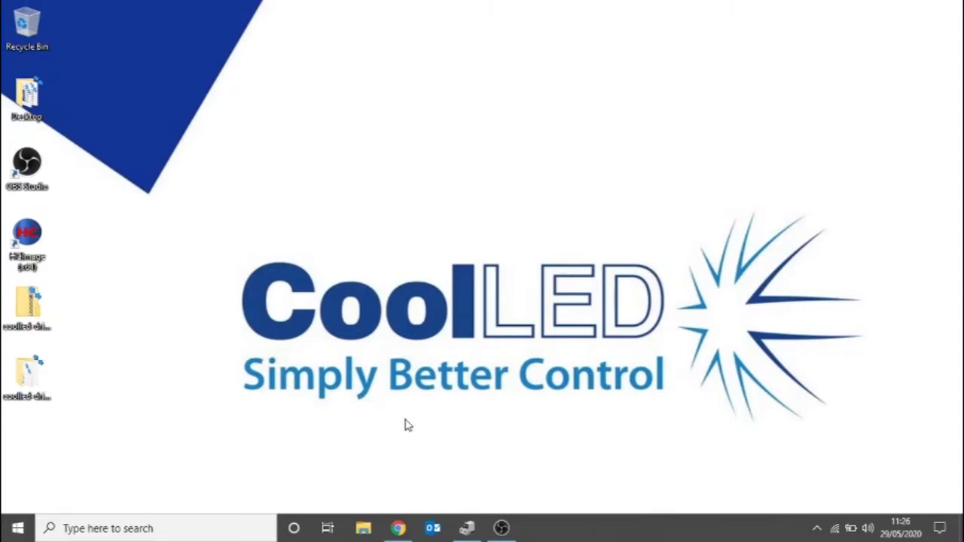
click(459, 530)
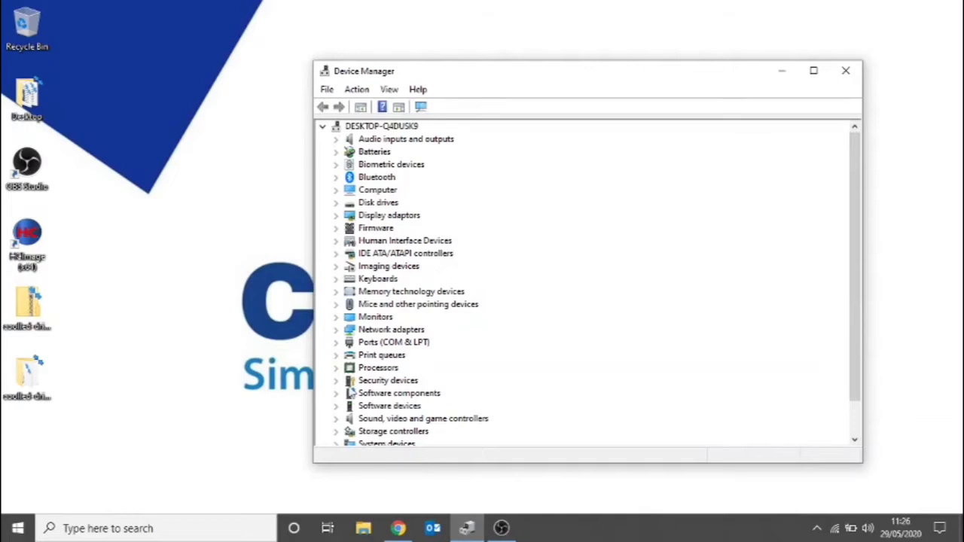
click(338, 343)
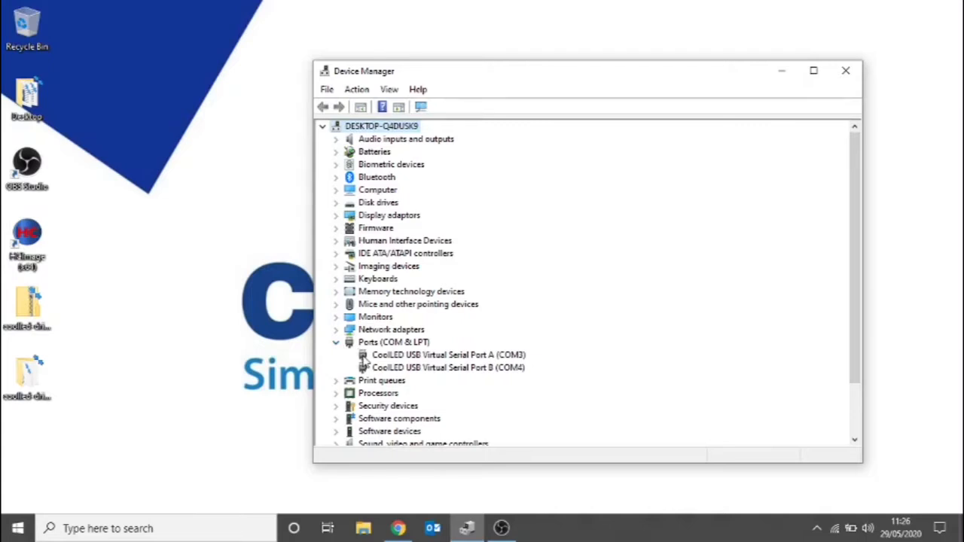
right_click(392, 355)
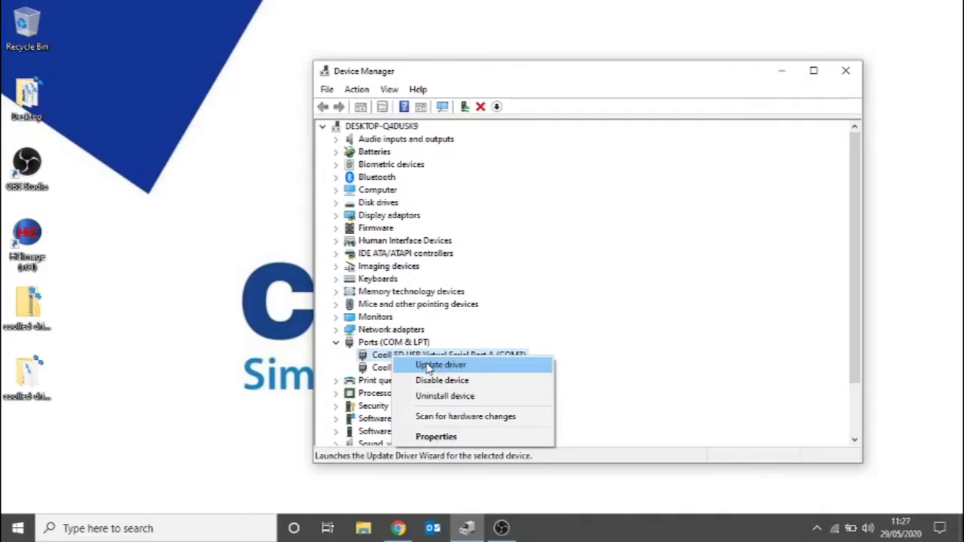
click(379, 369)
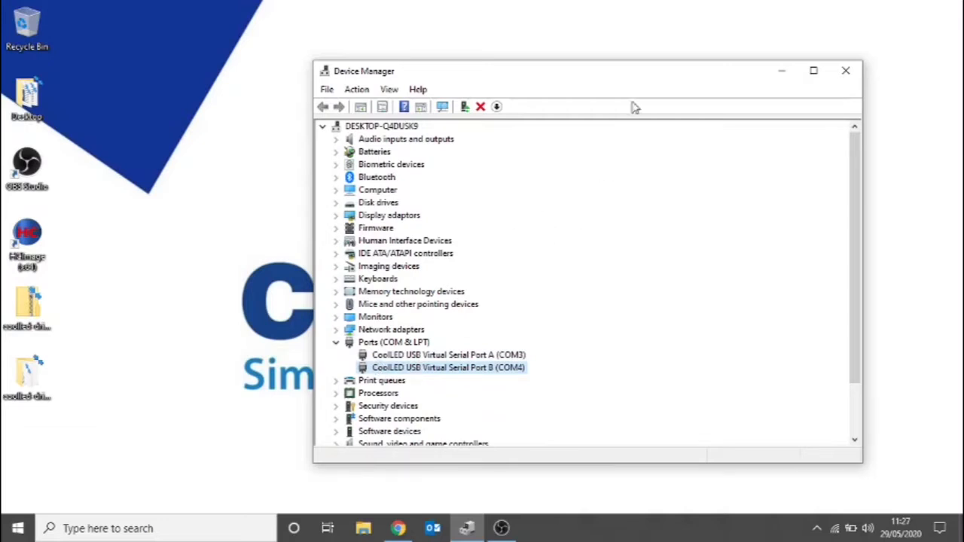
click(845, 71)
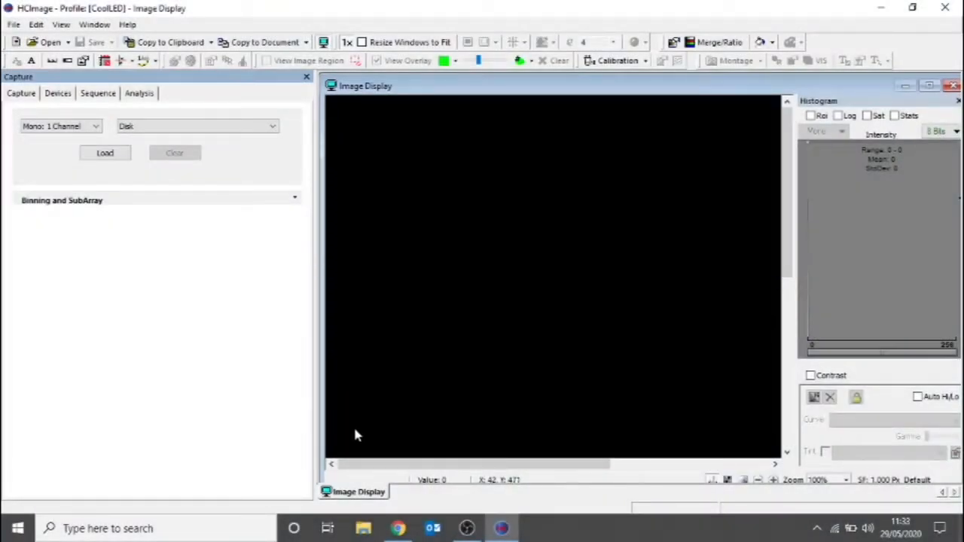
- Add a CoolLED precisExcite controller on COM3 to the IO/LED devices of the current HCImage profile
click(15, 24)
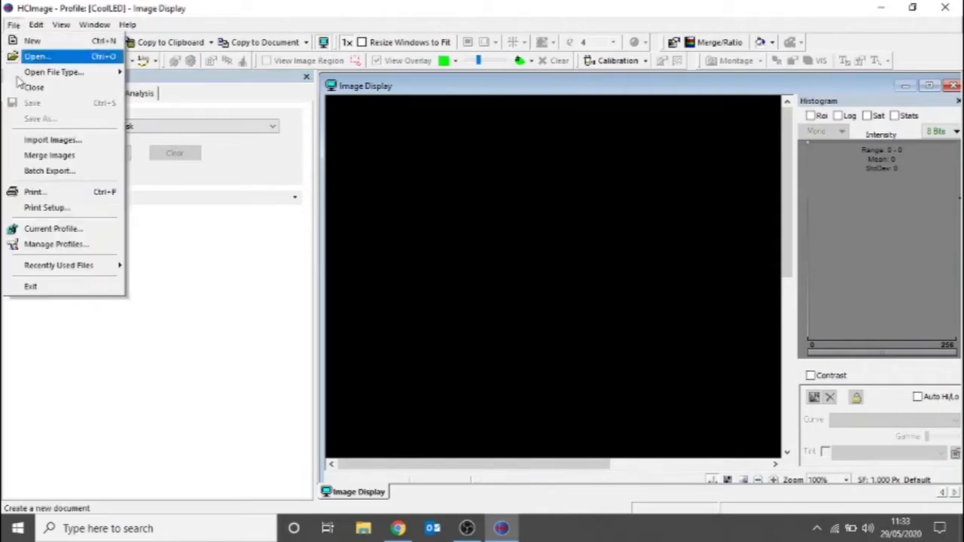
click(53, 230)
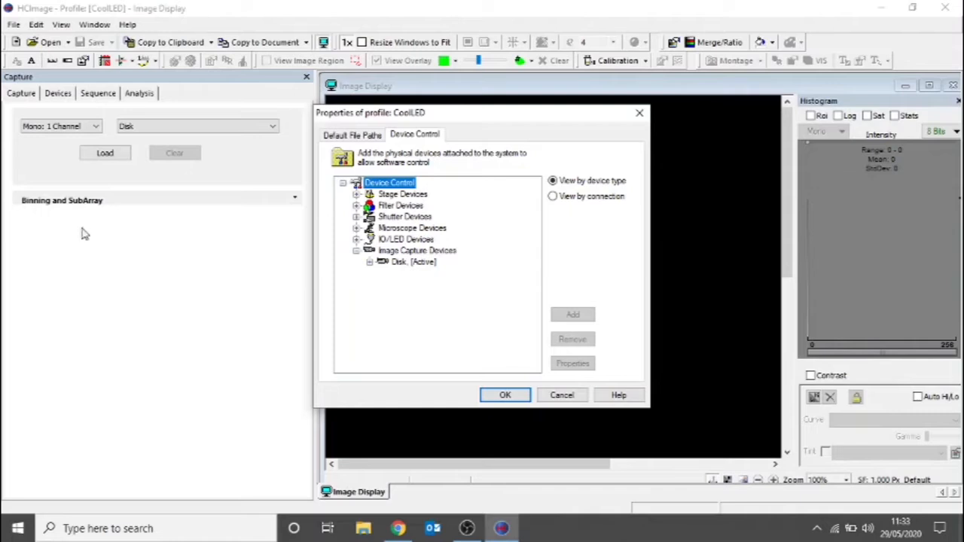
click(357, 239)
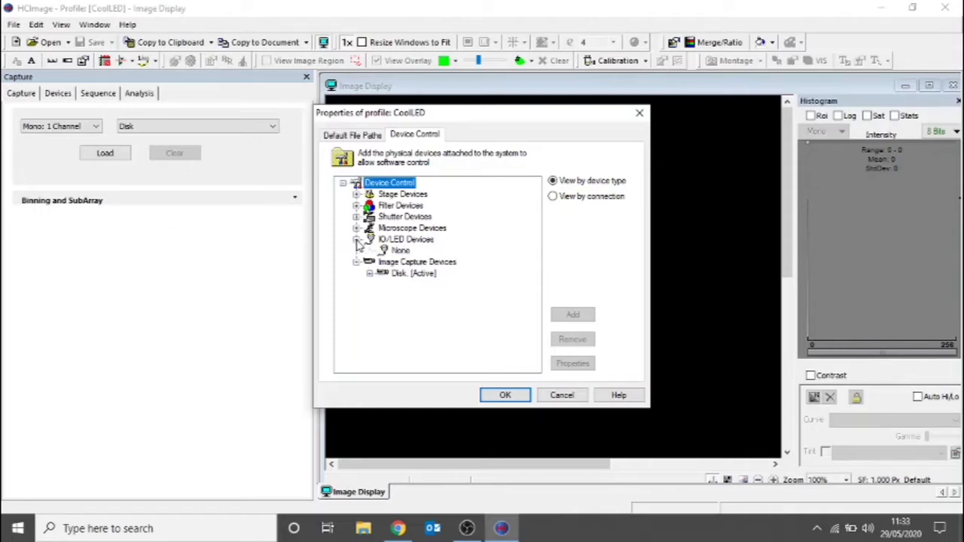
click(384, 241)
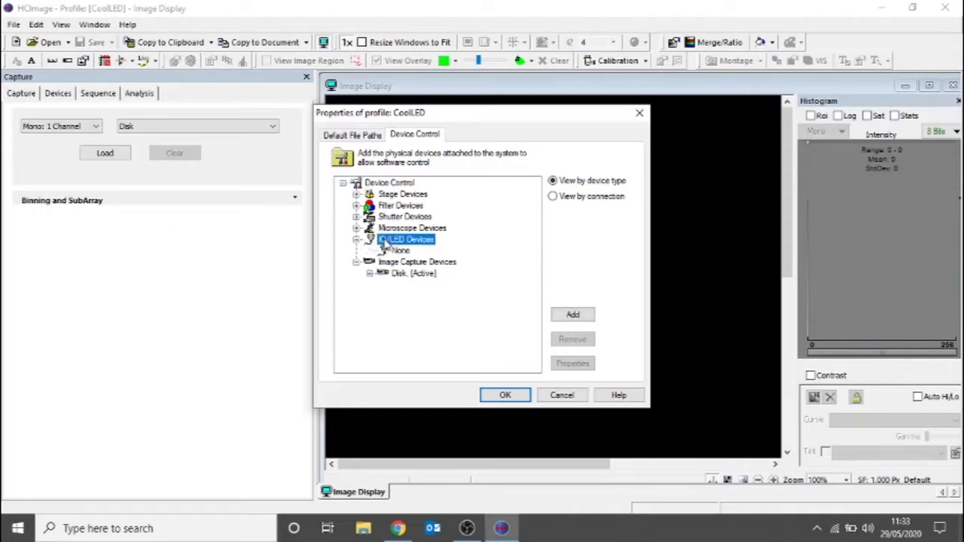
click(574, 315)
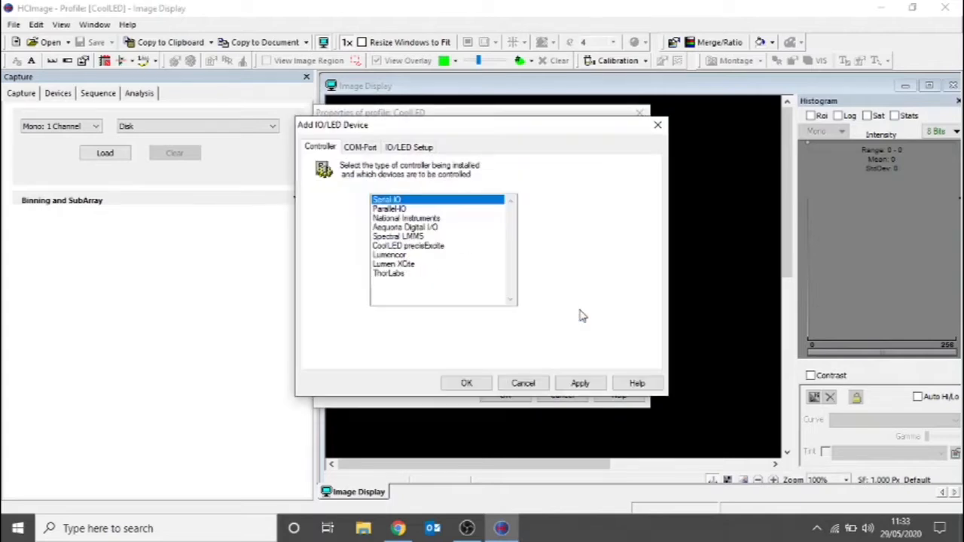
click(415, 249)
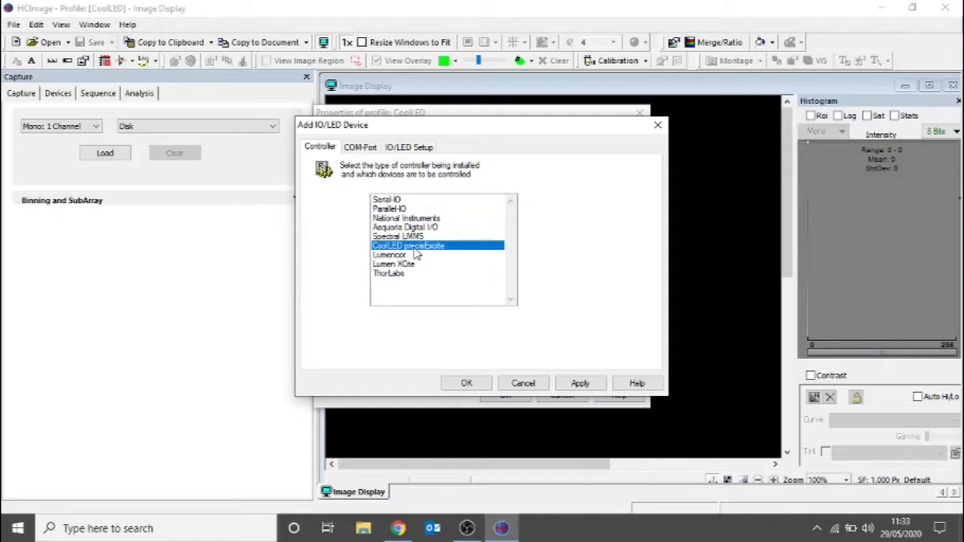
click(364, 150)
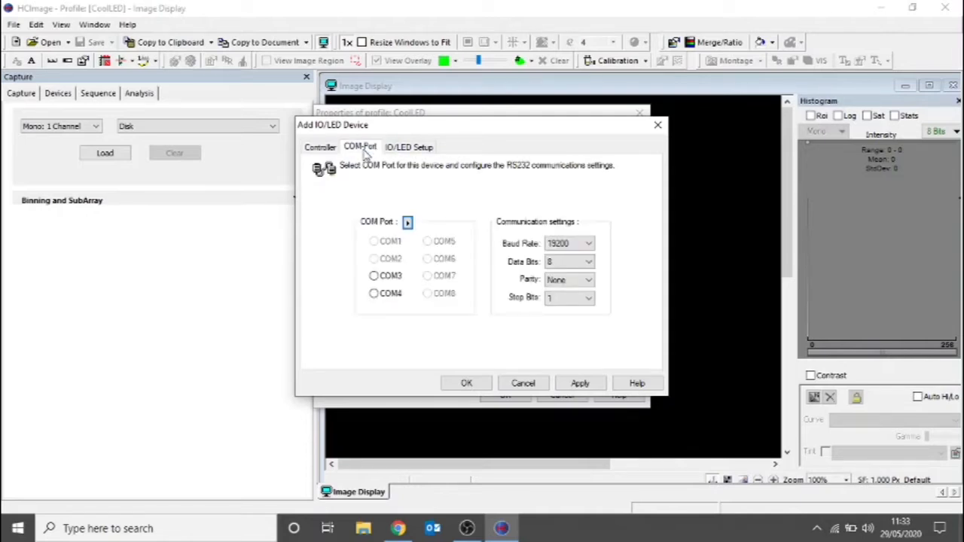
click(383, 276)
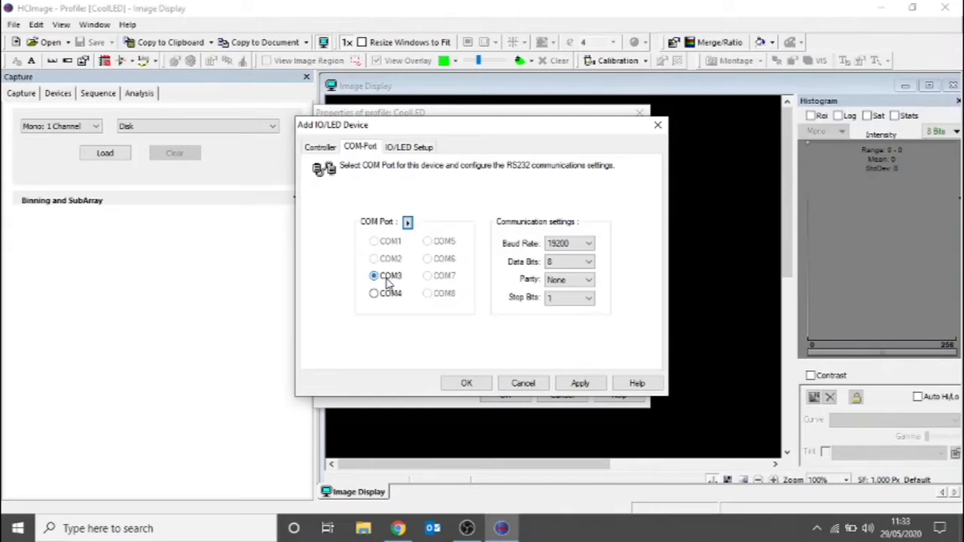
click(466, 385)
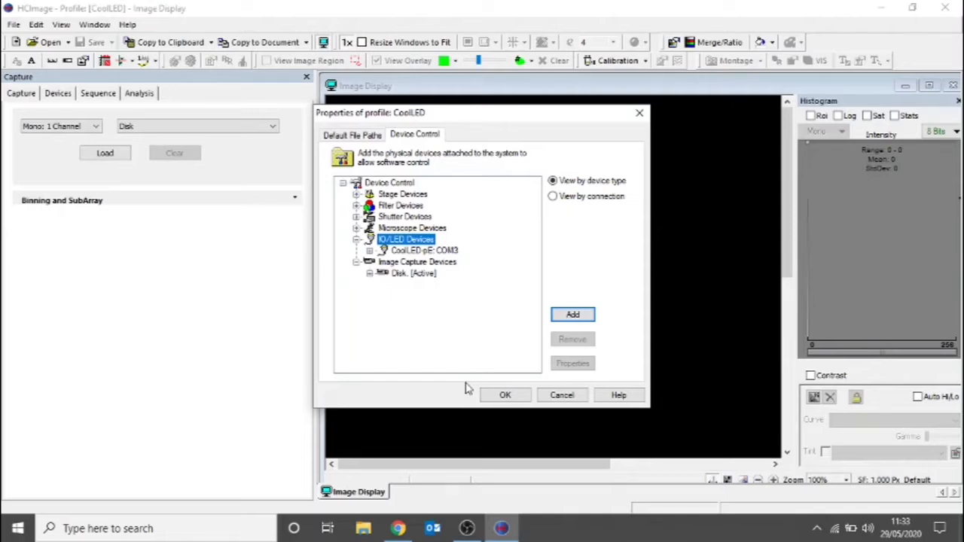
- Add the C13752-50U as a single camera under Image Capture Devices and accept the profile's device changes
click(446, 265)
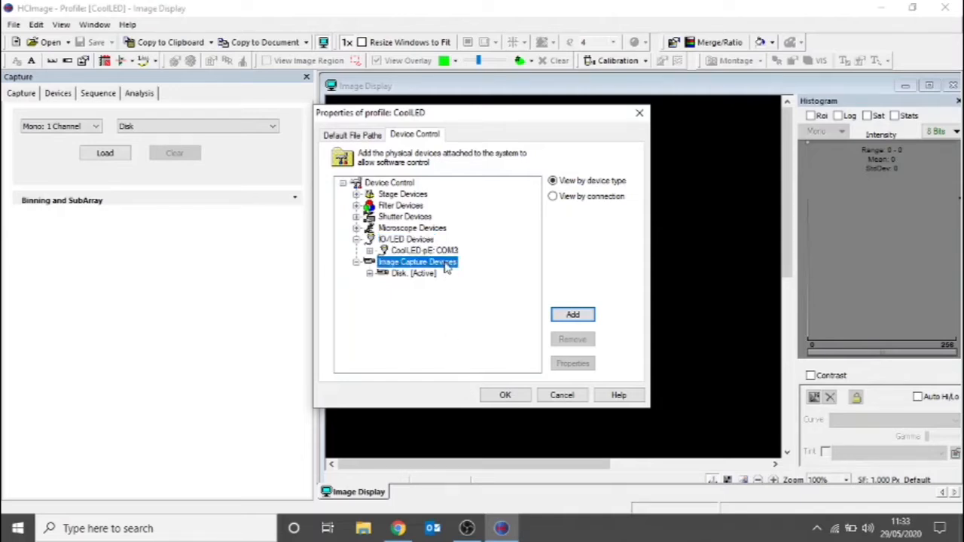
click(571, 314)
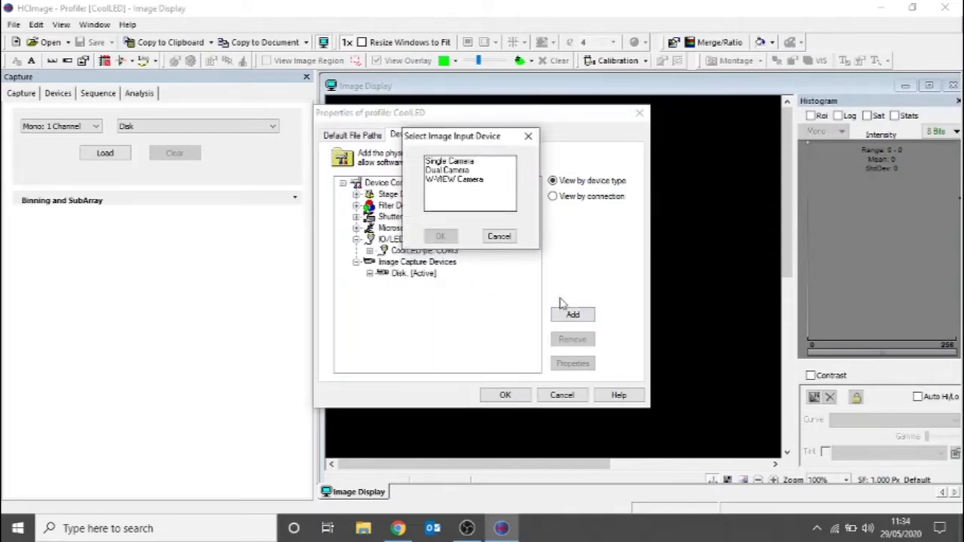
click(461, 161)
click(443, 238)
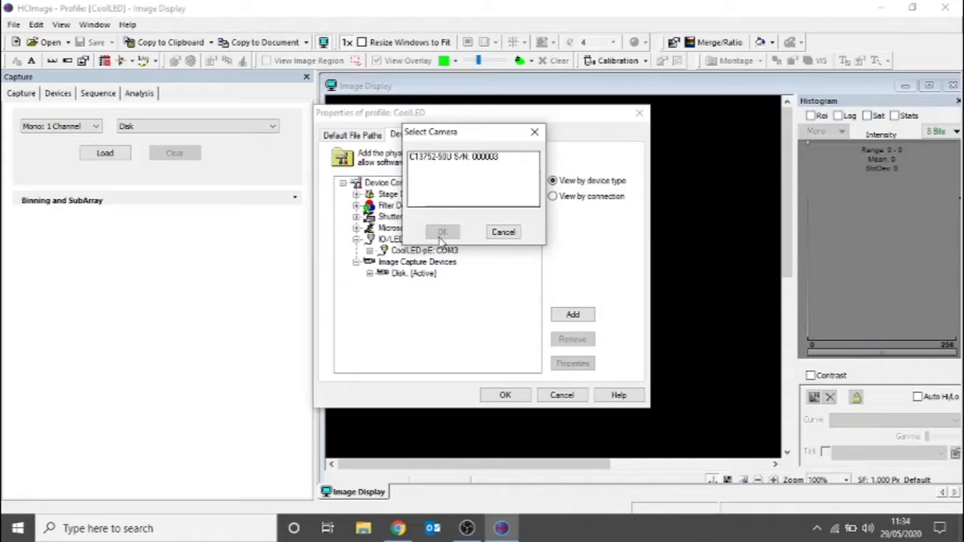
click(446, 157)
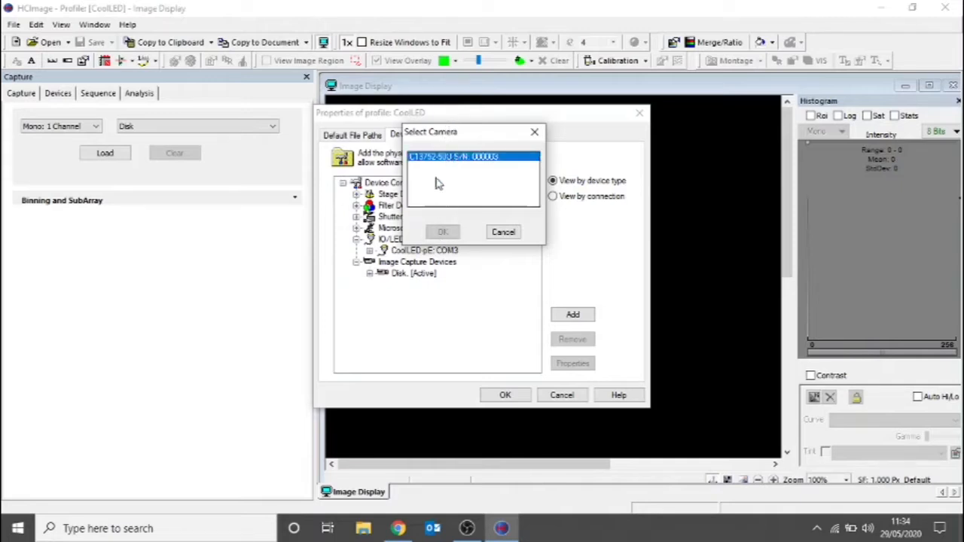
click(443, 232)
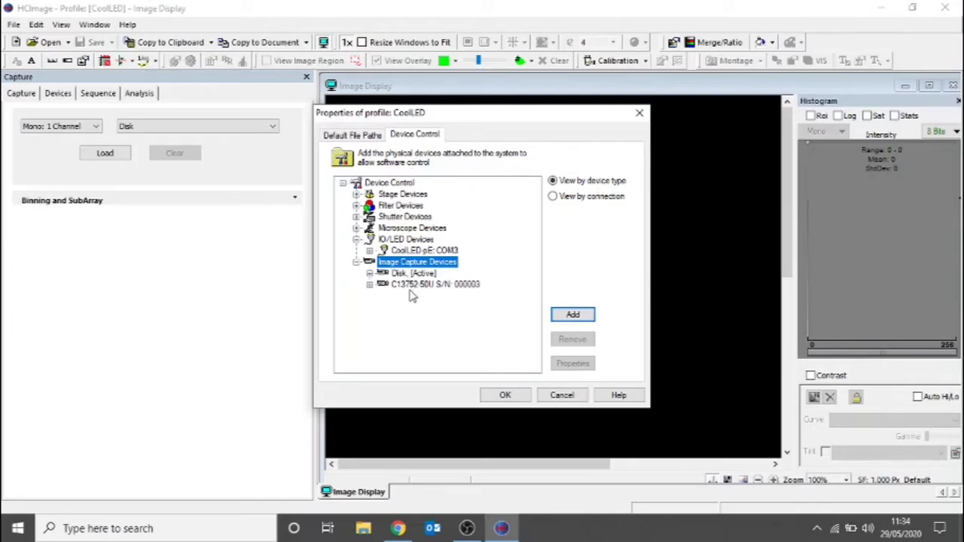
click(504, 396)
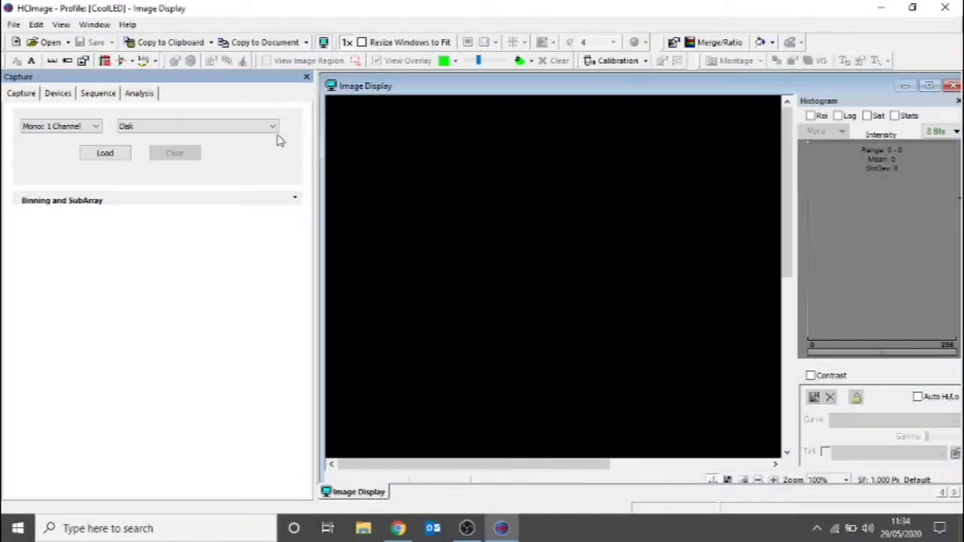
- Add a filter/shutter group named 365nm in the Filter Setup of the devices
click(51, 92)
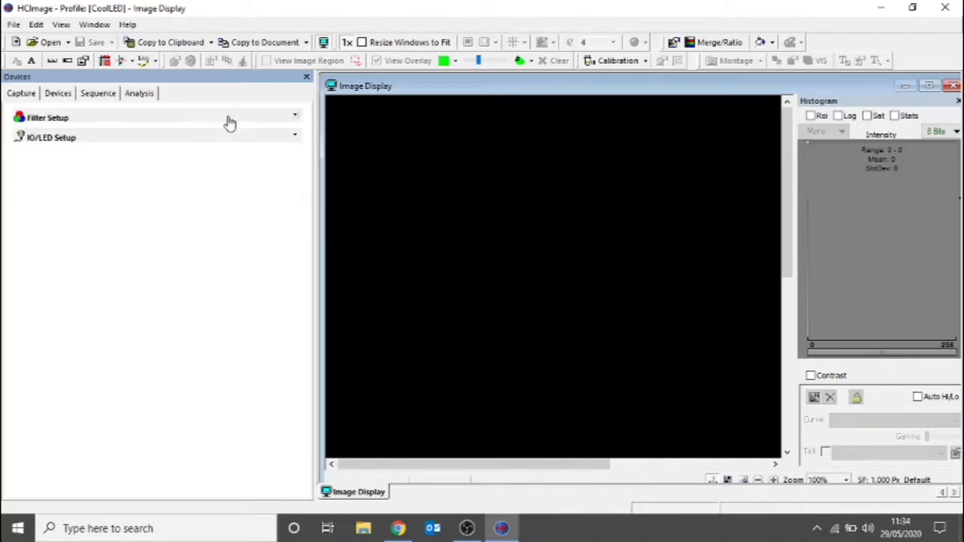
click(295, 120)
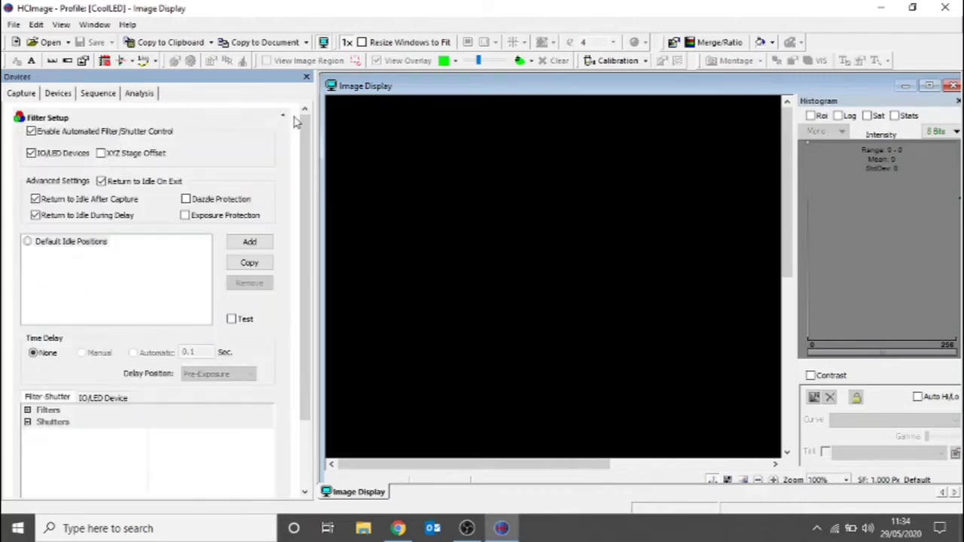
click(250, 243)
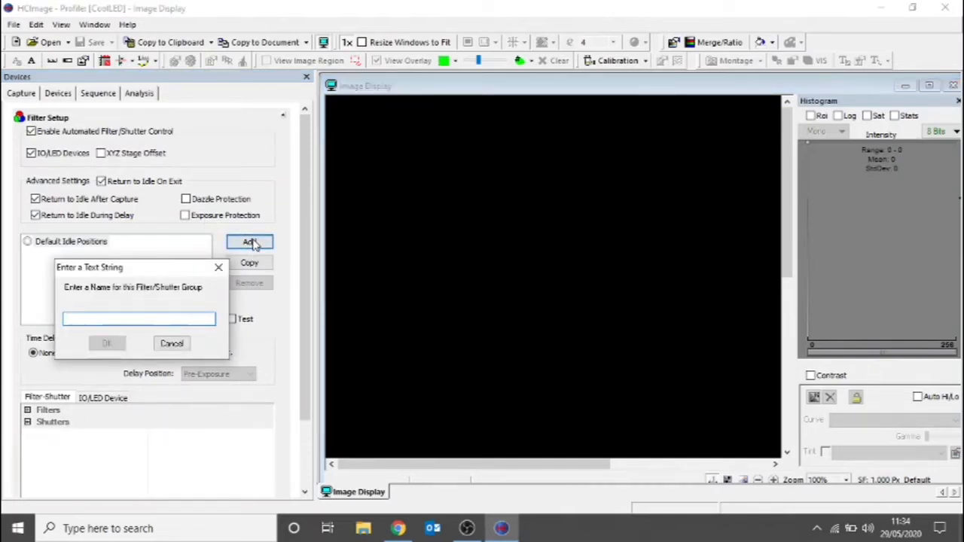
text(30)
text(5nn)
key(BackSpace)
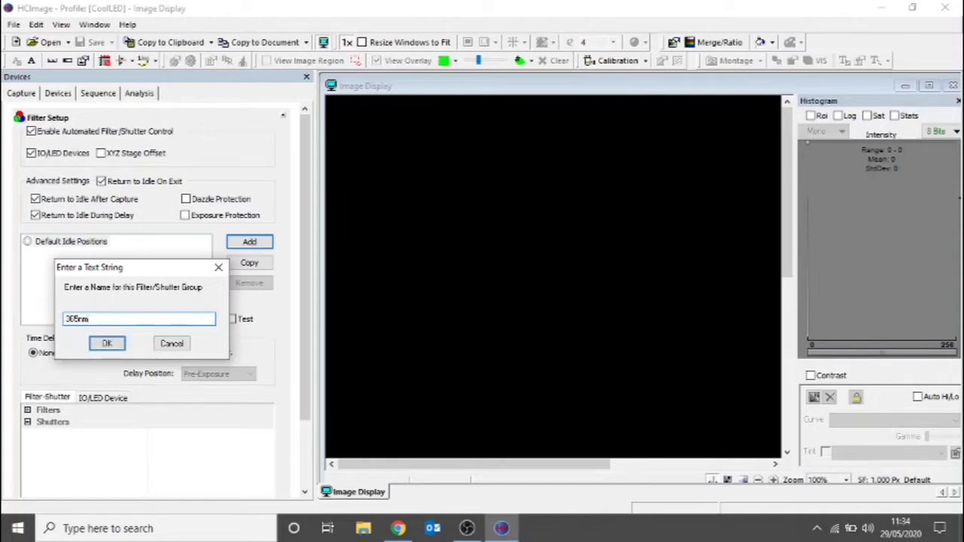
text(m)
click(108, 344)
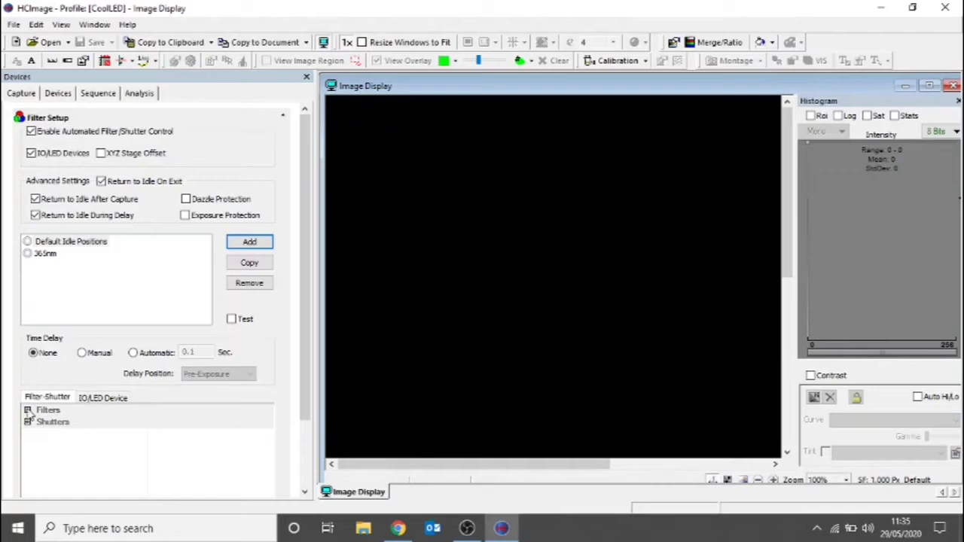
- Examine the wavelength choices offered for CoolLED-pE Filter-A, Filter-B, Filter-C and Filter-D in the group's IO/LED device settings
click(103, 401)
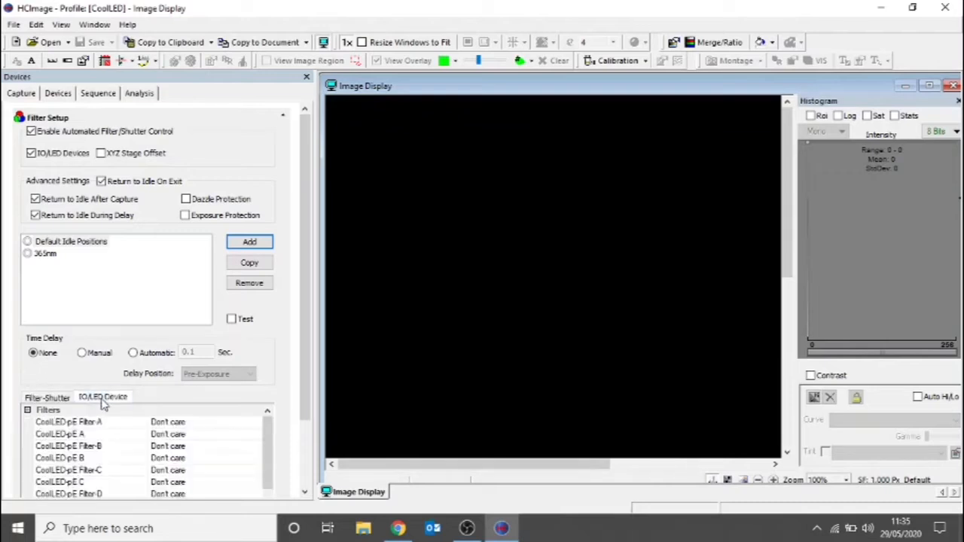
drag(308, 377, 297, 461)
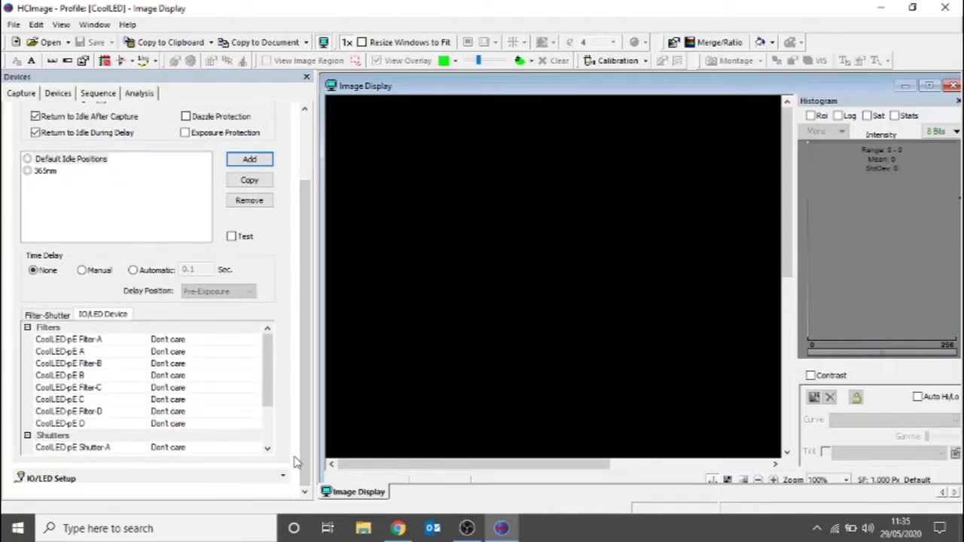
click(98, 341)
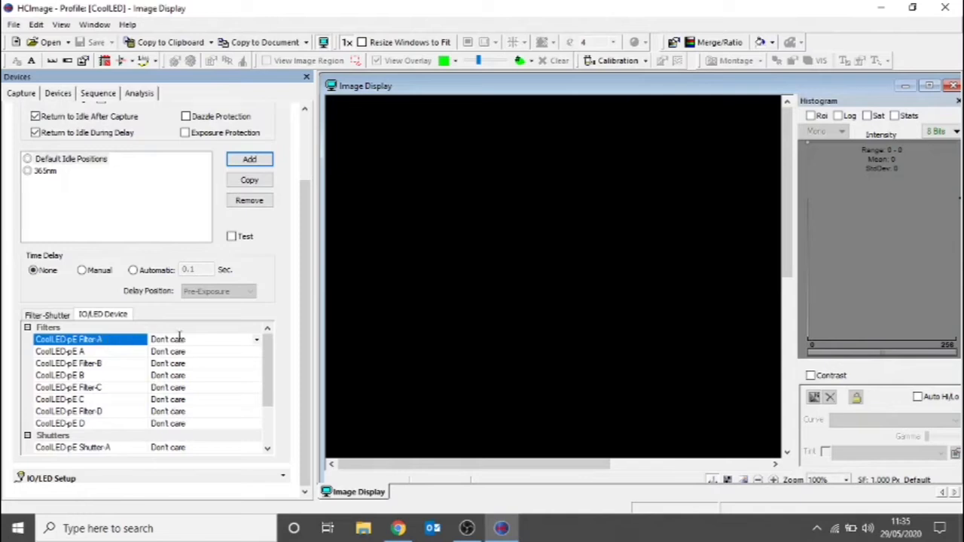
click(257, 341)
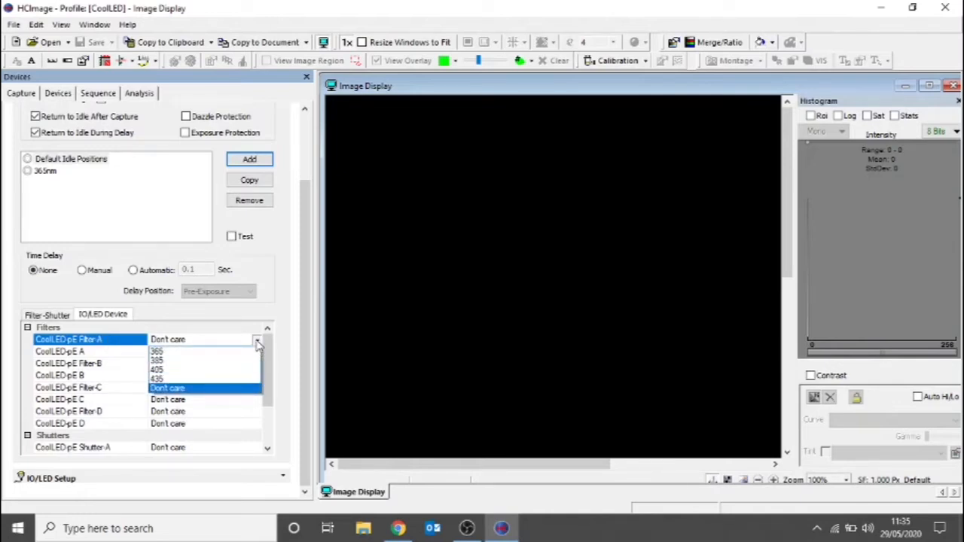
click(106, 367)
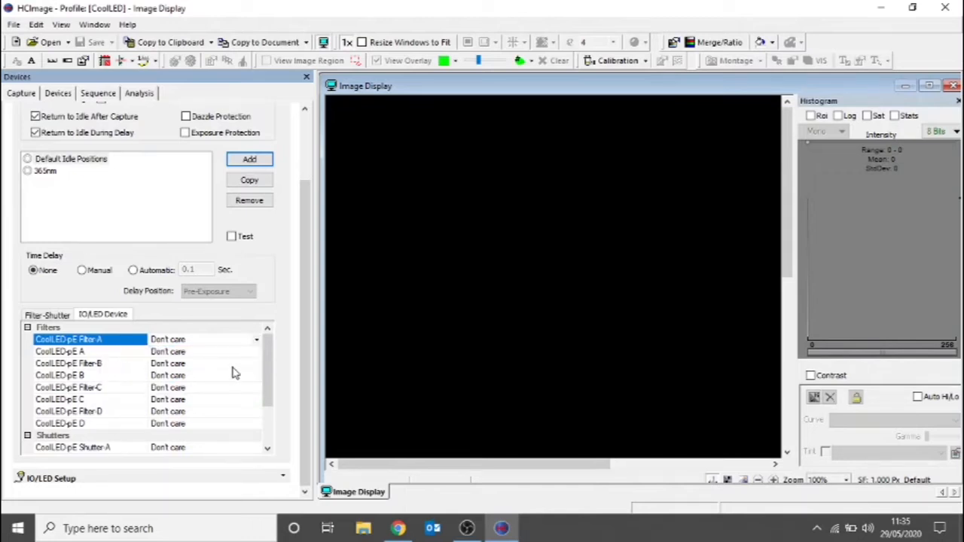
click(256, 364)
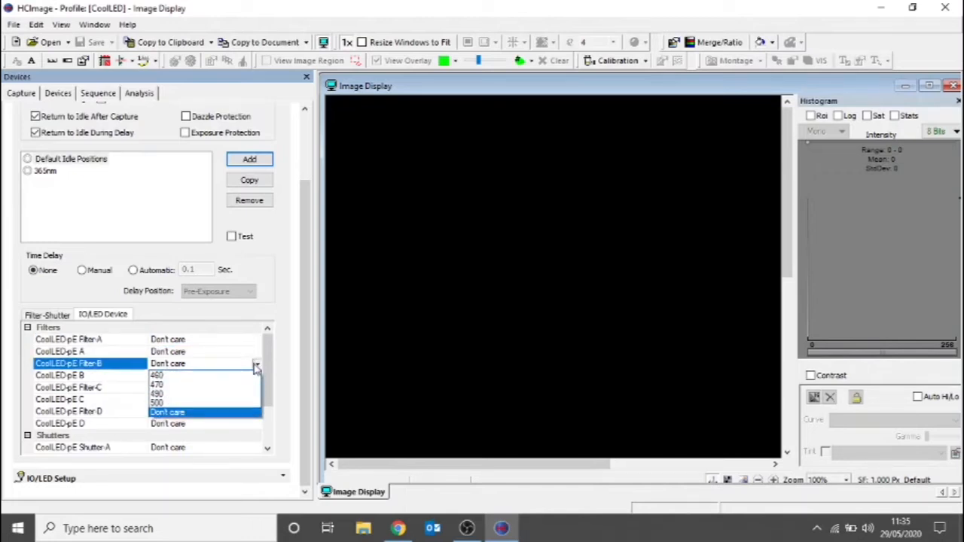
click(106, 390)
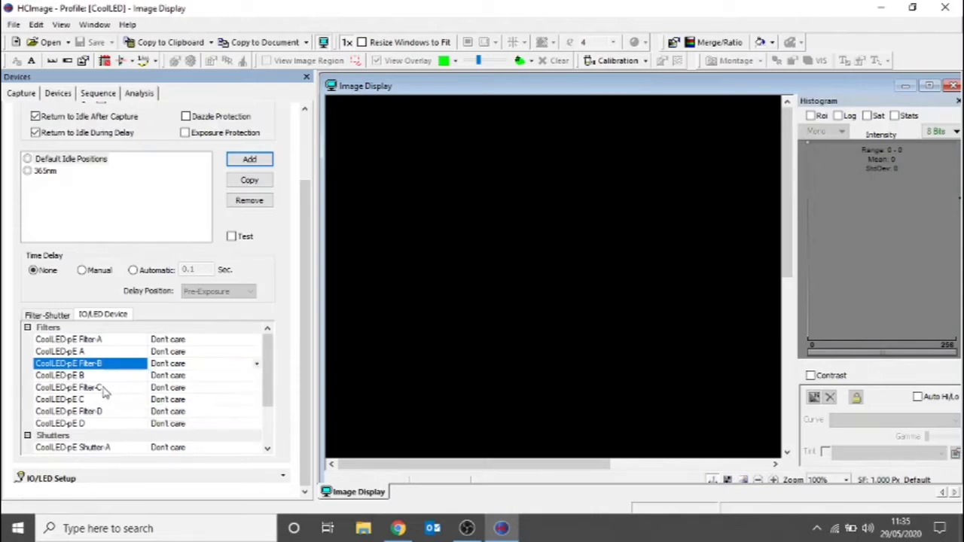
click(107, 390)
click(252, 387)
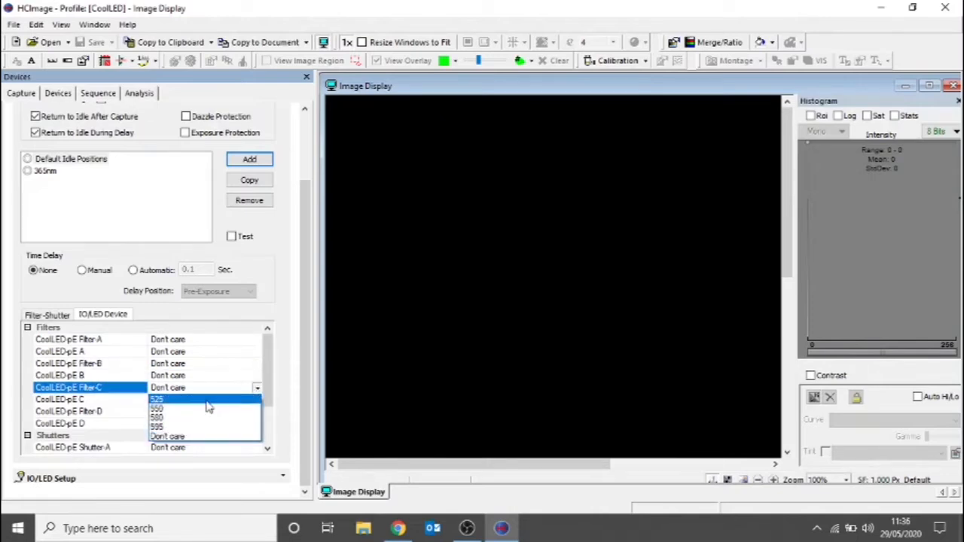
click(96, 416)
click(108, 417)
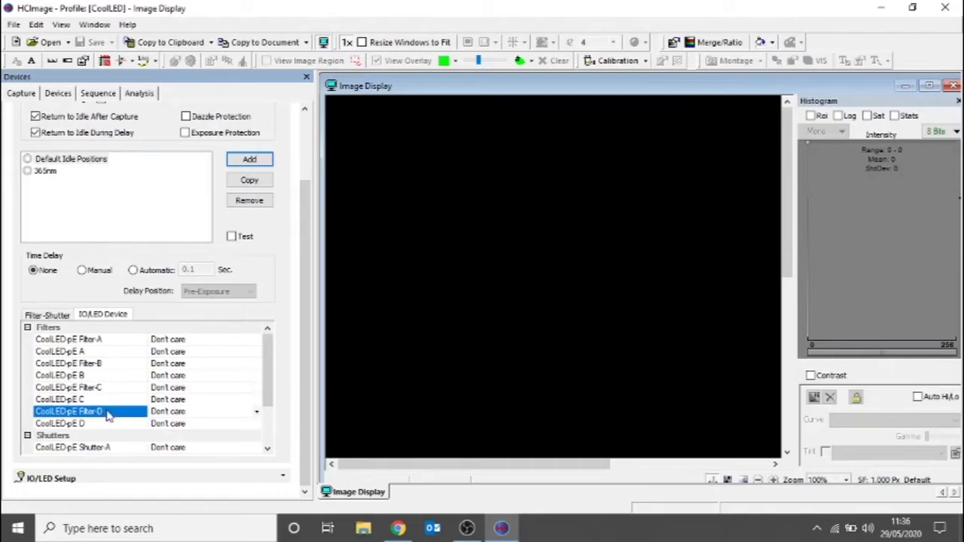
click(257, 414)
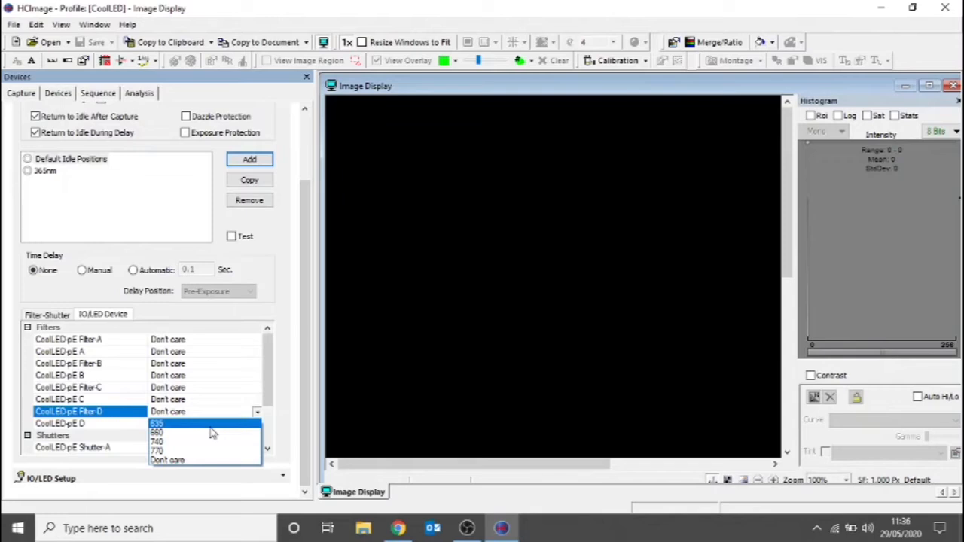
- For the 365nm group, set CoolLED-pE Filter-A to 365 and give the CoolLED-pE A output a voltage of 100 %
click(83, 345)
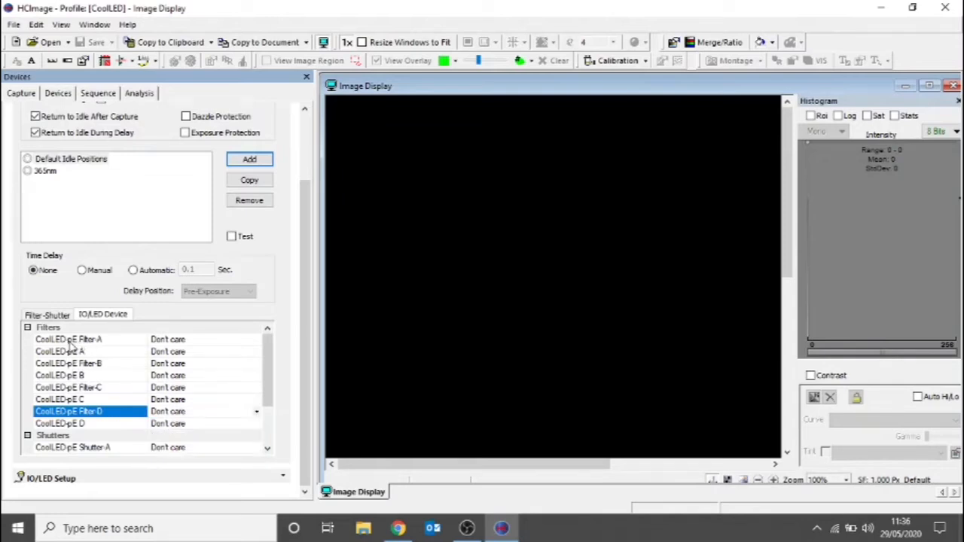
click(253, 343)
click(257, 343)
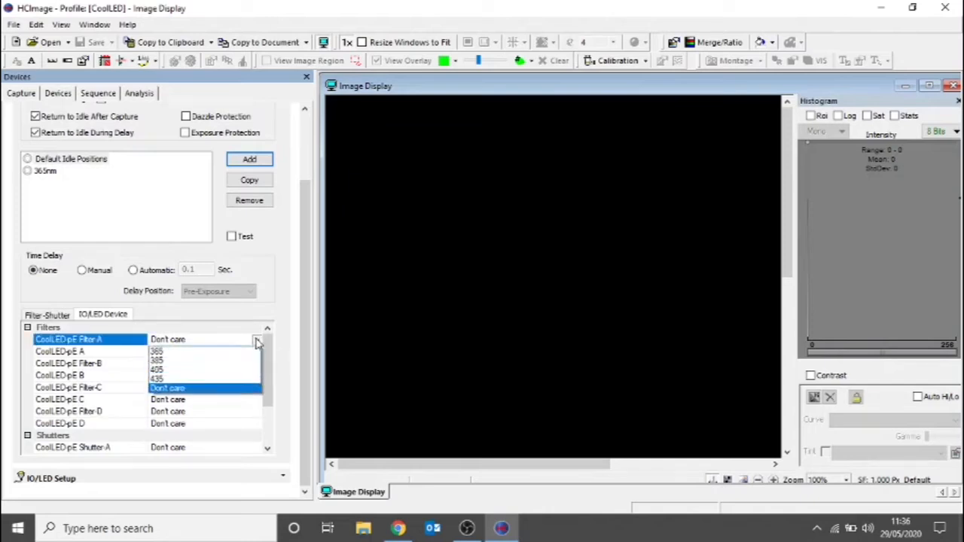
click(184, 354)
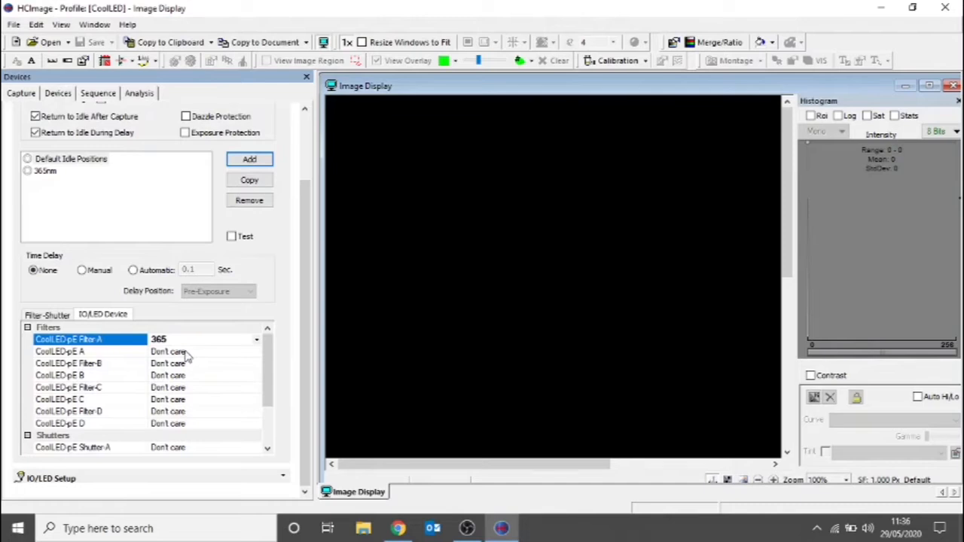
click(255, 352)
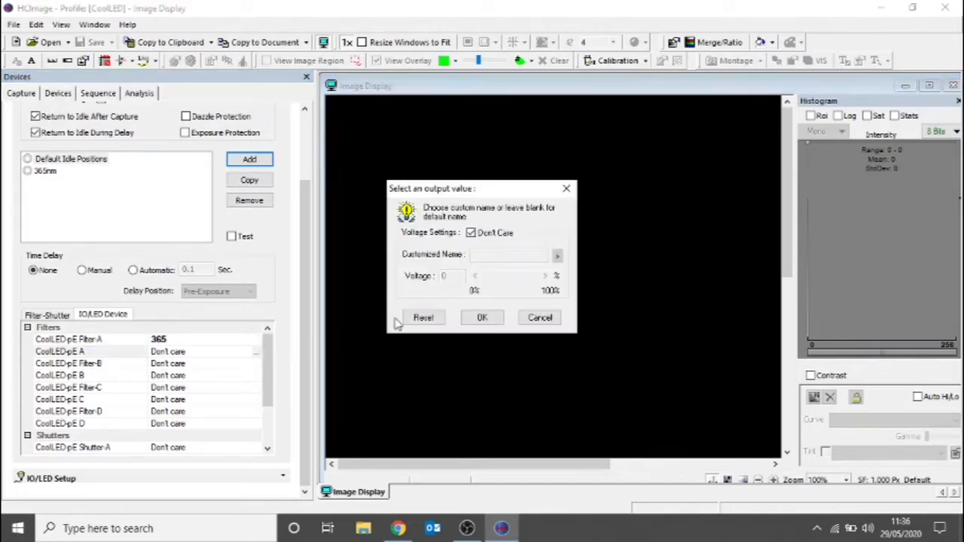
click(471, 233)
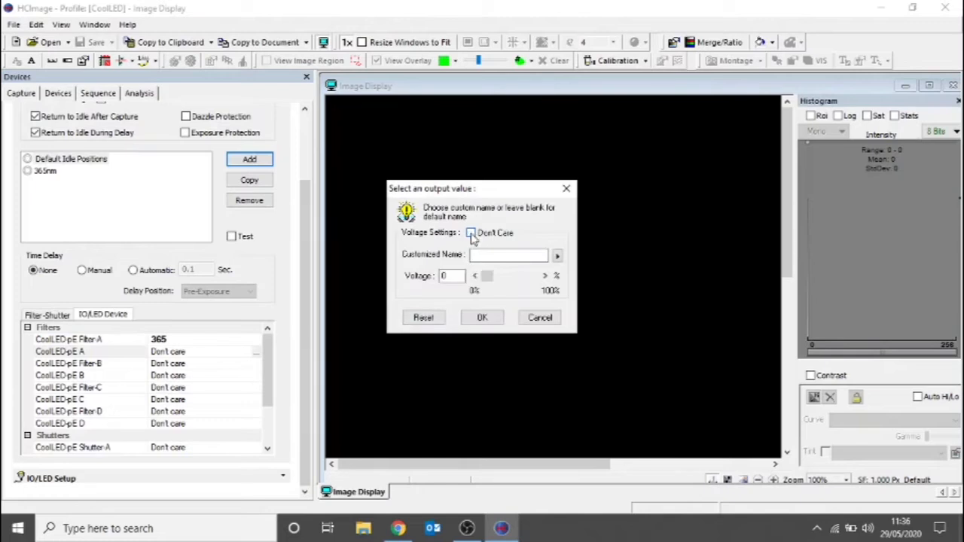
drag(487, 276, 527, 299)
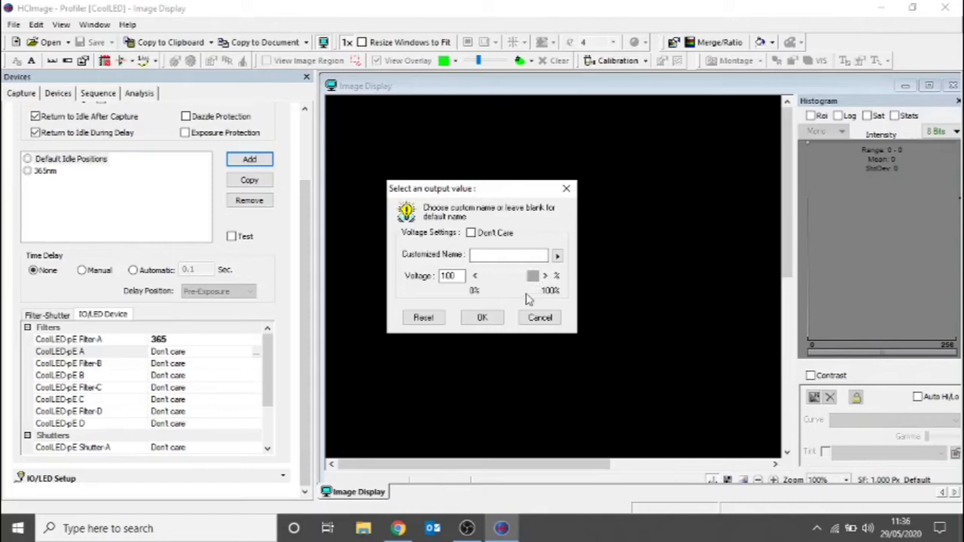
click(490, 318)
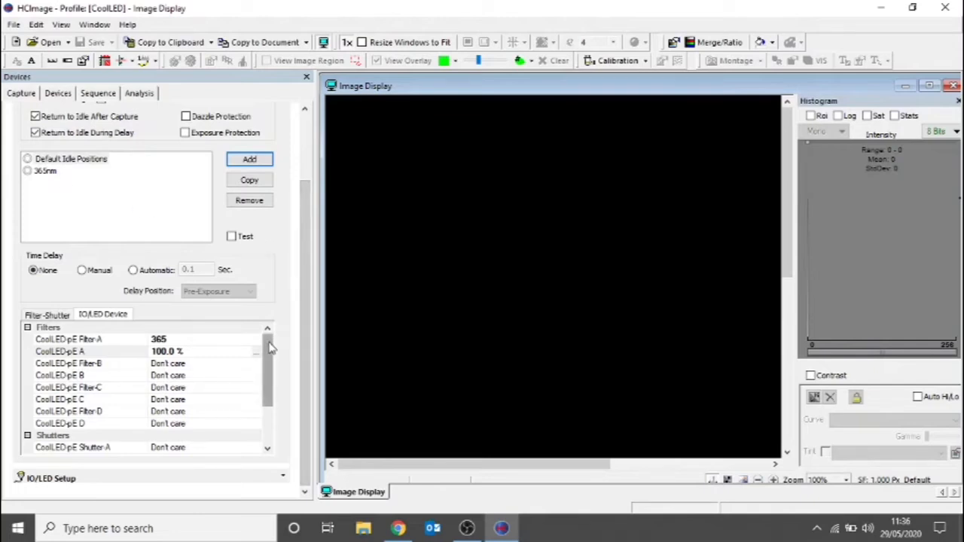
- Set CoolLED-pE Shutter-A to High and Shutter-B, Shutter-C and Shutter-D to Low for the 365nm group
drag(270, 346, 270, 392)
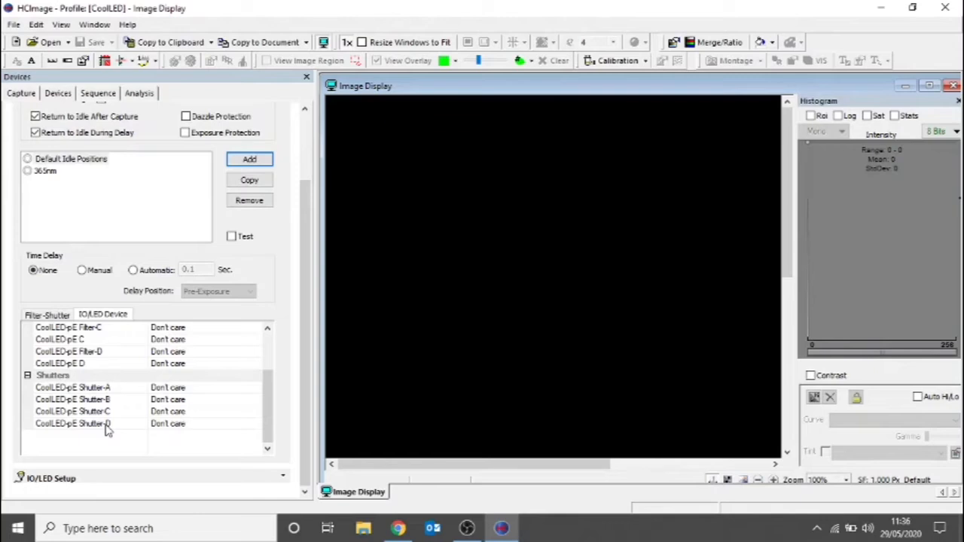
click(187, 388)
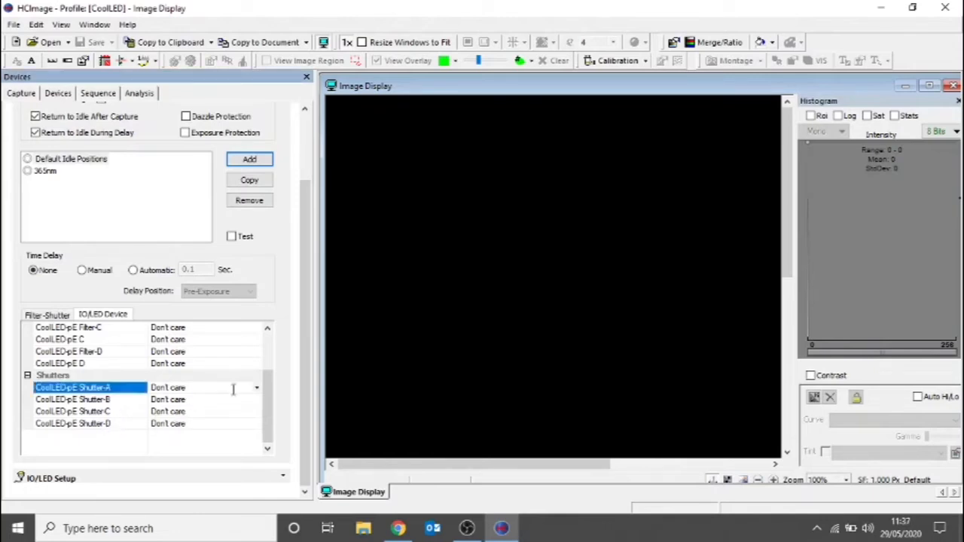
click(258, 389)
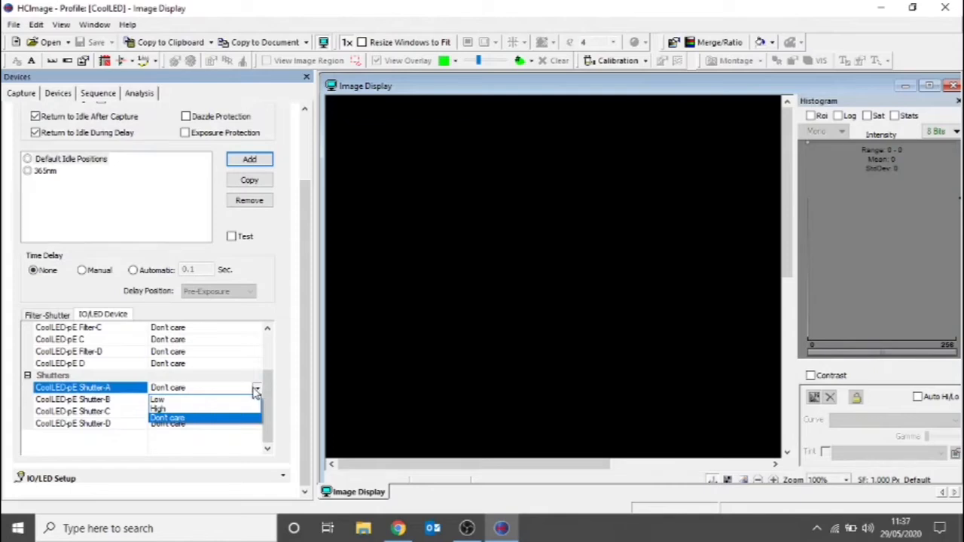
click(188, 411)
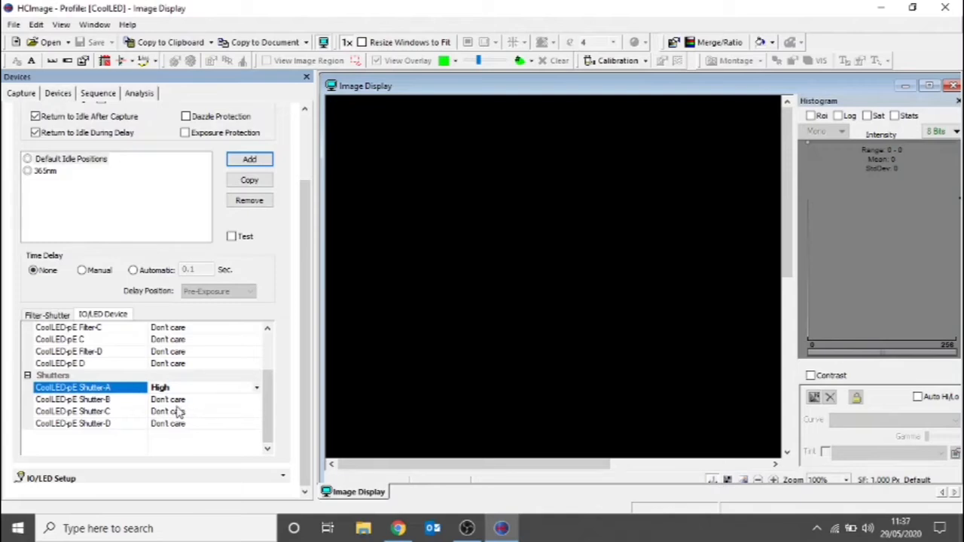
click(179, 402)
click(256, 401)
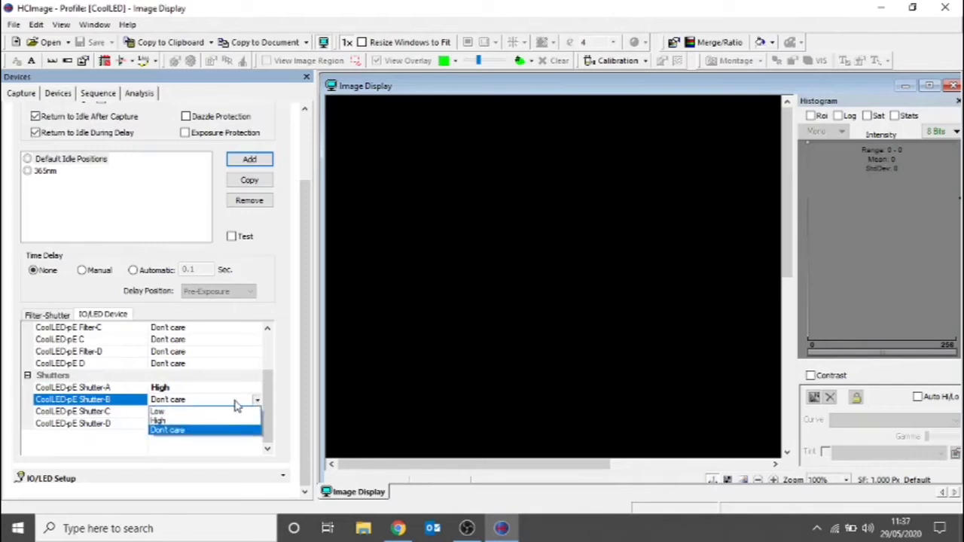
click(188, 411)
click(259, 413)
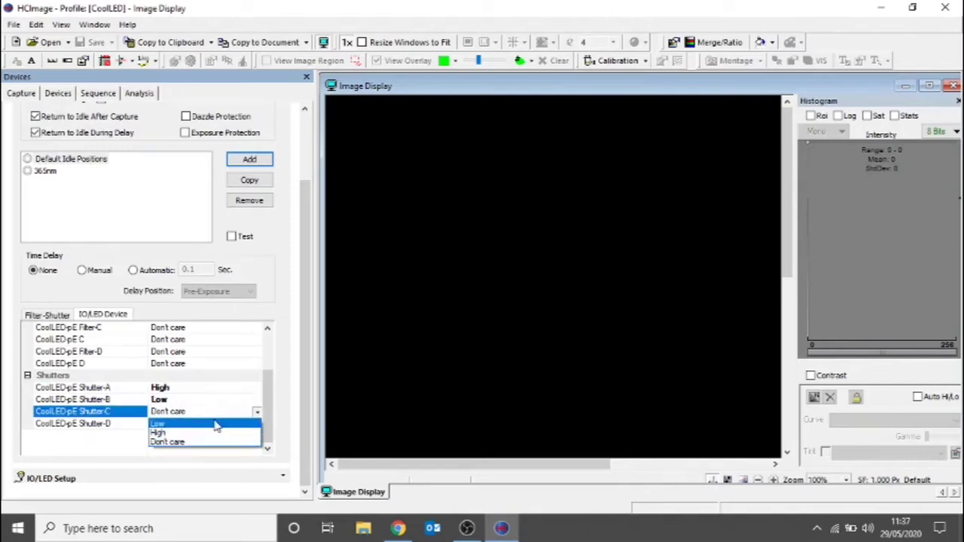
click(217, 424)
click(256, 423)
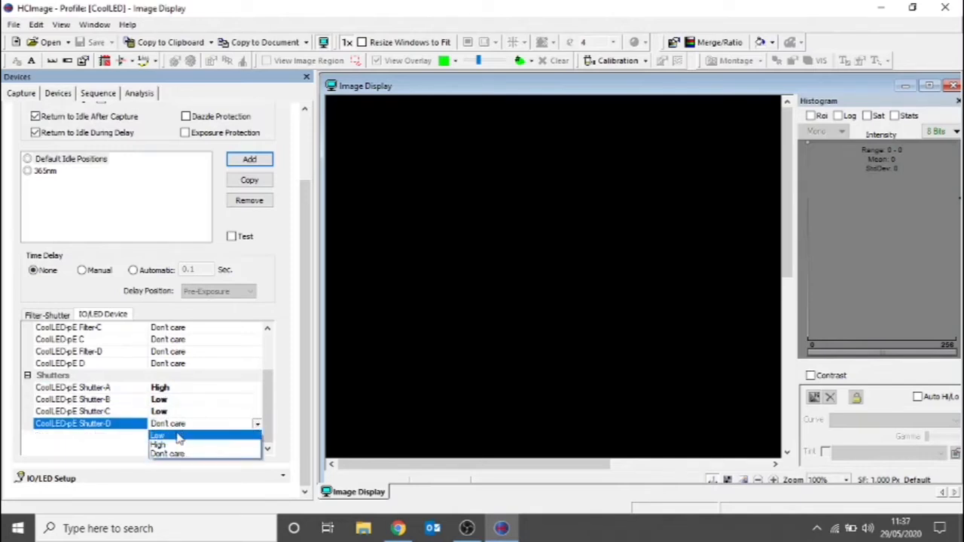
click(180, 436)
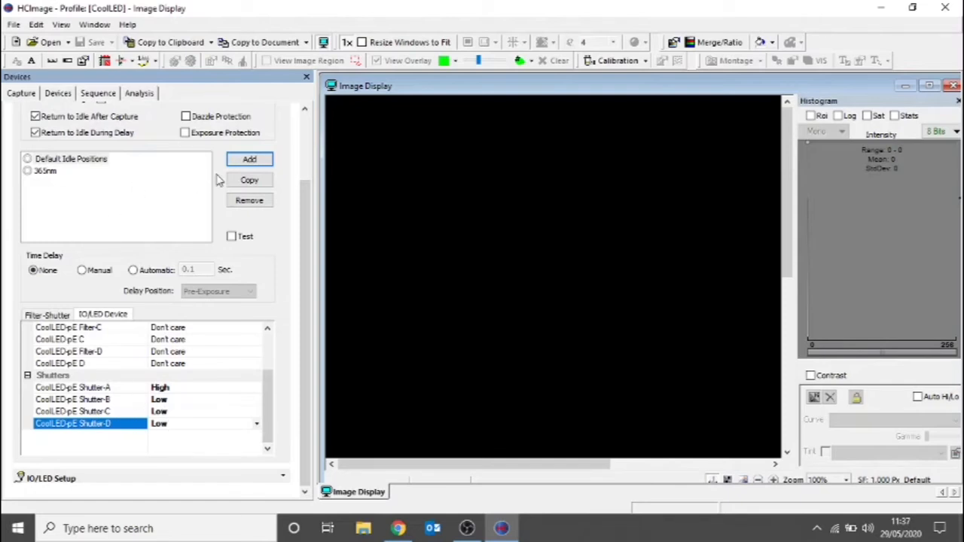
- Add another filter/shutter group named 490nm to the Filter Setup
click(260, 162)
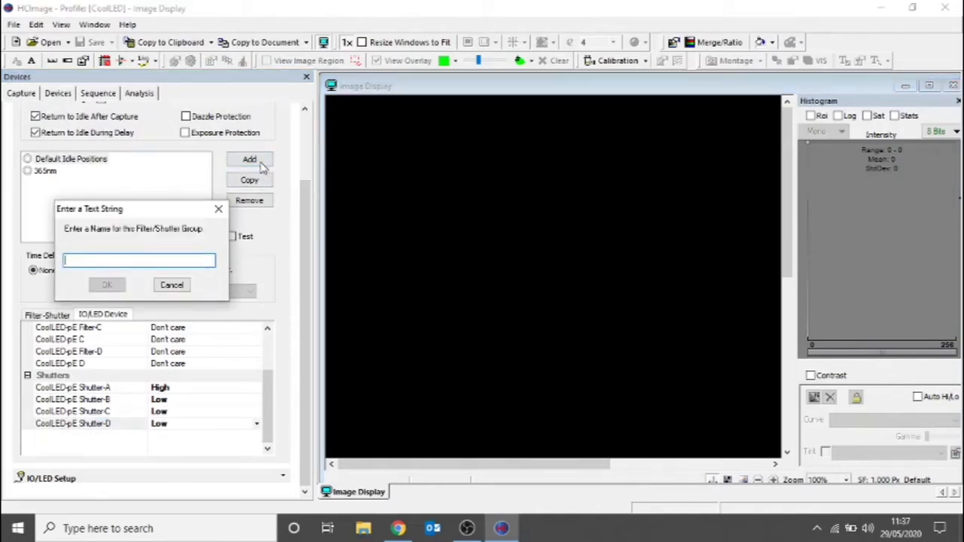
text(4)
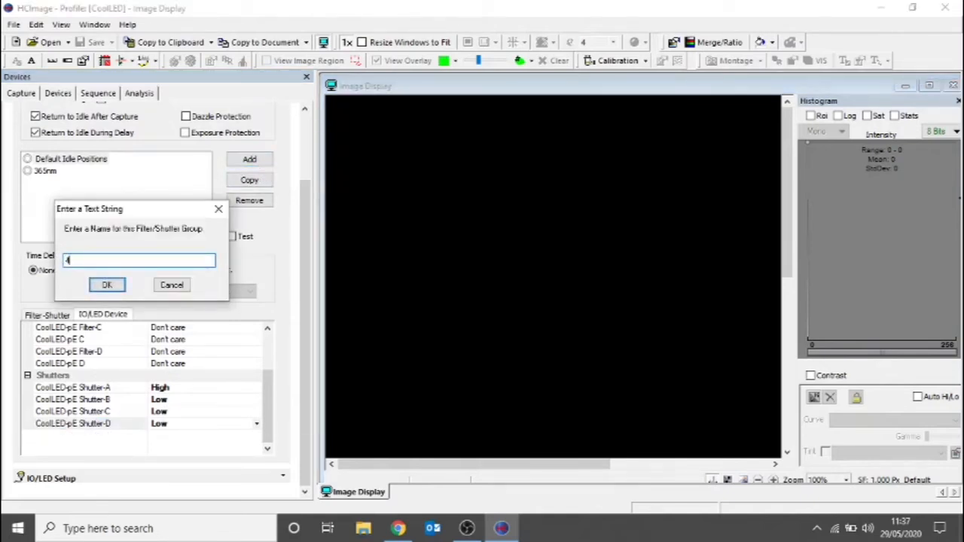
text(90nm)
click(122, 284)
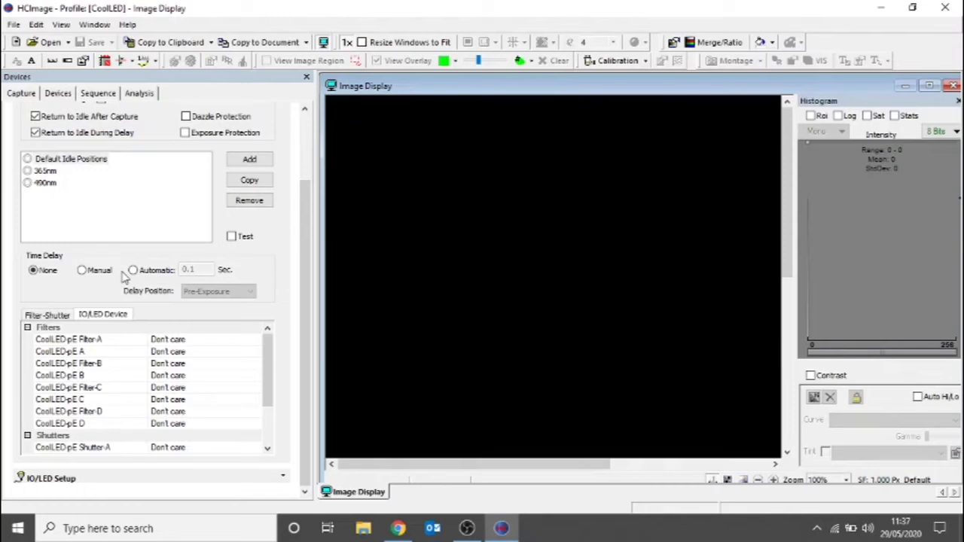
- For the 490nm group, set CoolLED-pE Filter-B to 490 and give the CoolLED-pE B output a voltage of 75 %
click(110, 366)
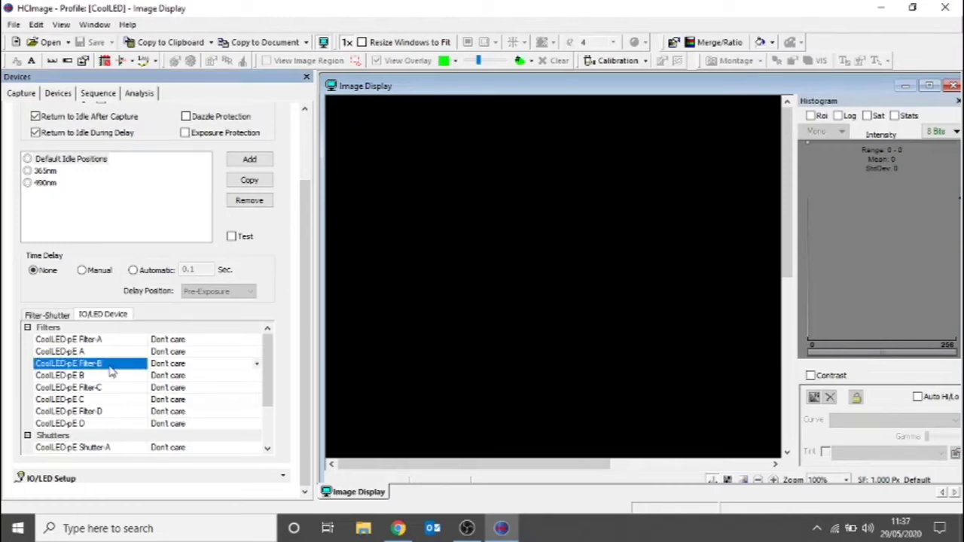
click(257, 364)
click(174, 394)
click(167, 376)
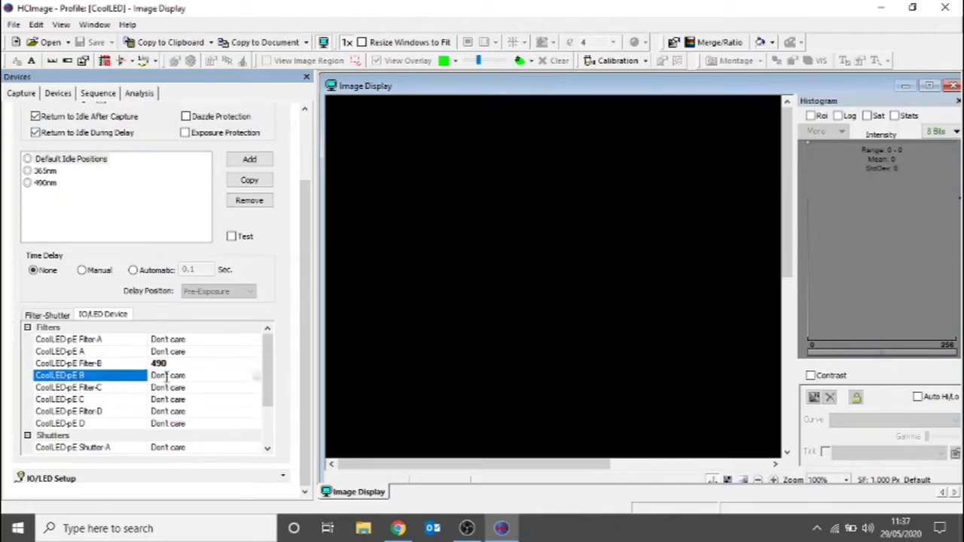
click(256, 376)
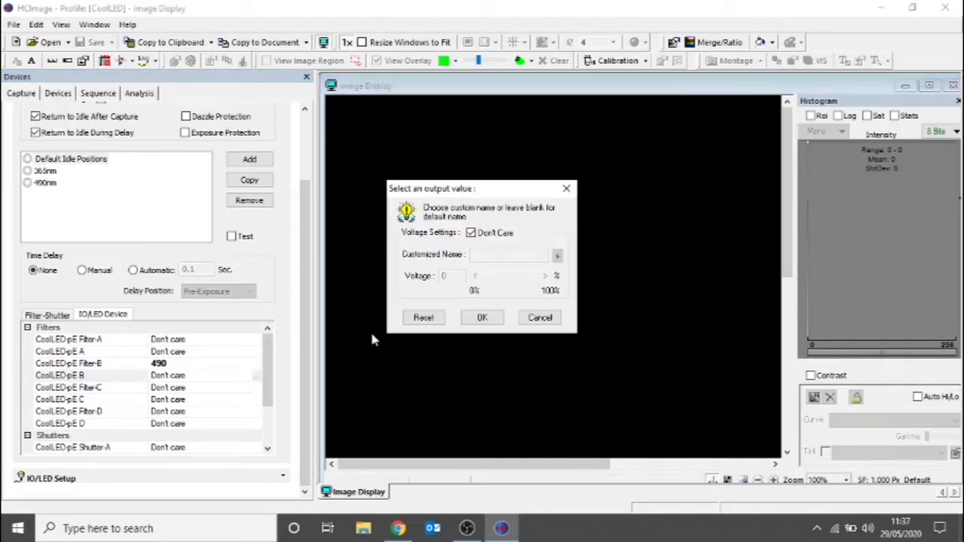
click(472, 232)
drag(484, 281, 547, 275)
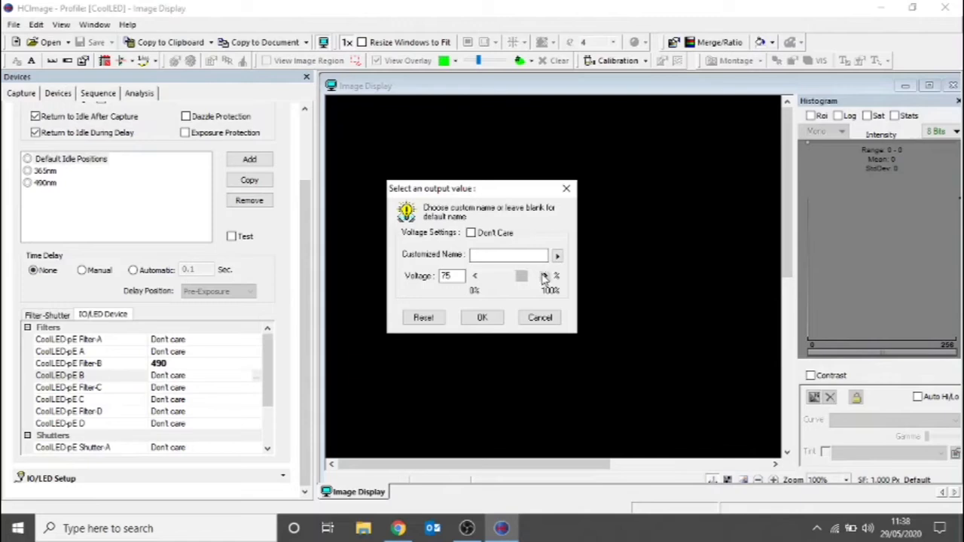
click(493, 319)
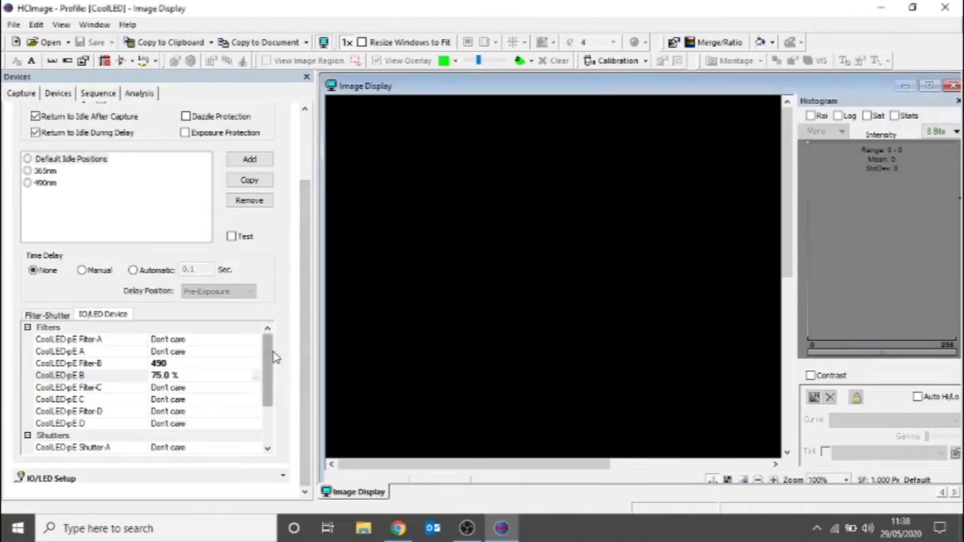
- Set CoolLED-pE Shutter-B to High and Shutter-A, Shutter-C and Shutter-D to Low for the 490nm group
drag(269, 361, 273, 420)
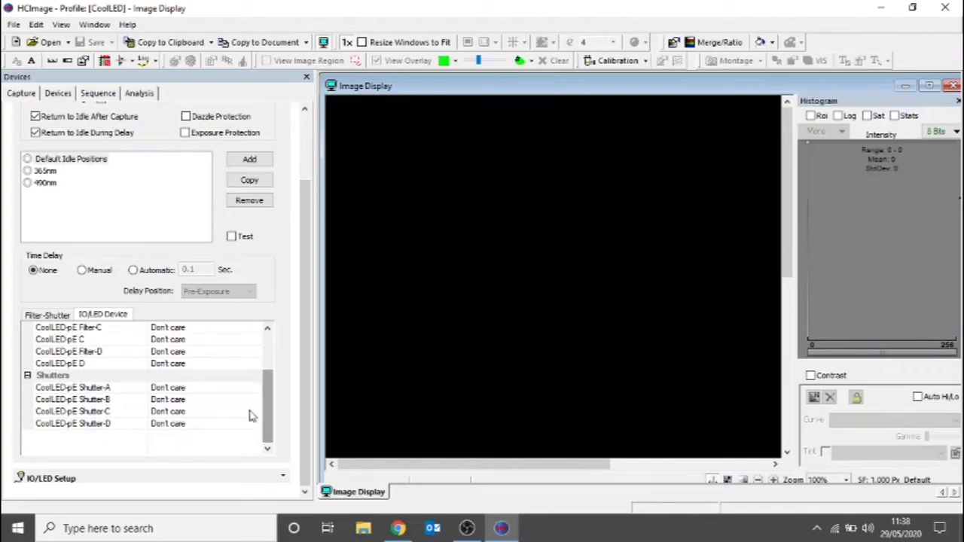
click(180, 401)
click(255, 403)
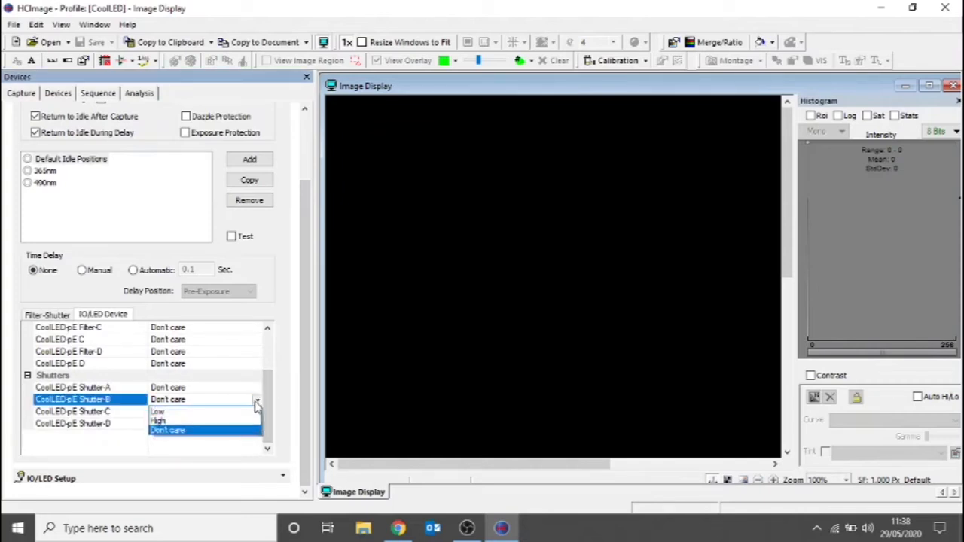
click(182, 419)
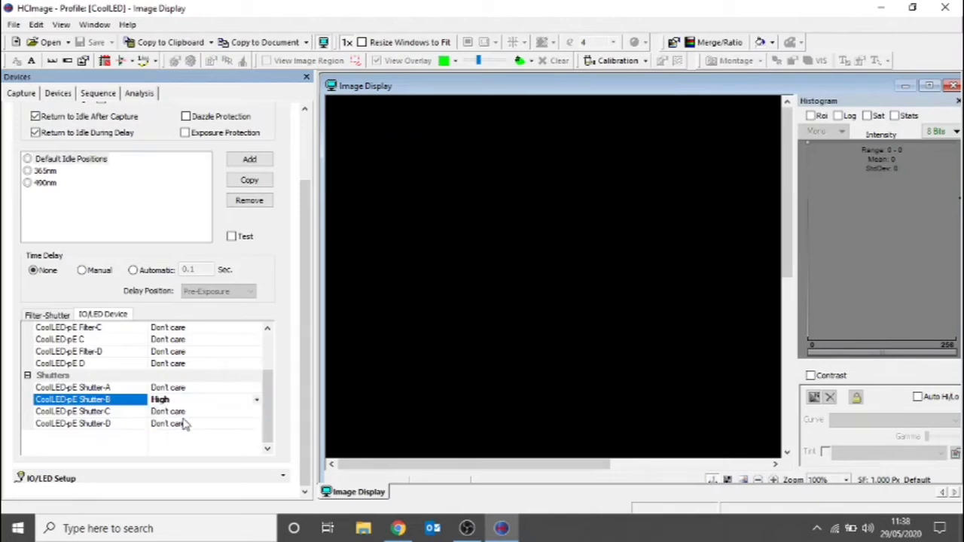
click(256, 388)
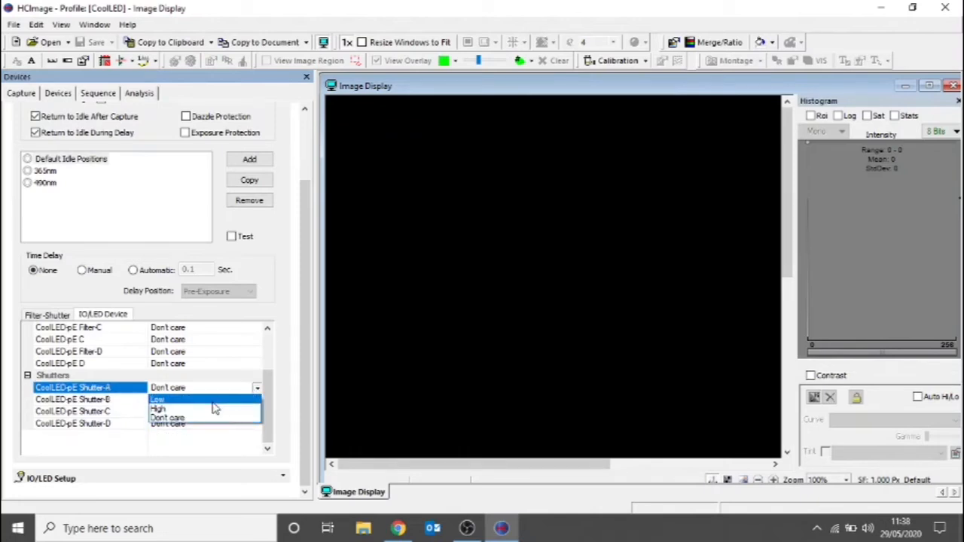
click(219, 400)
click(234, 412)
click(256, 414)
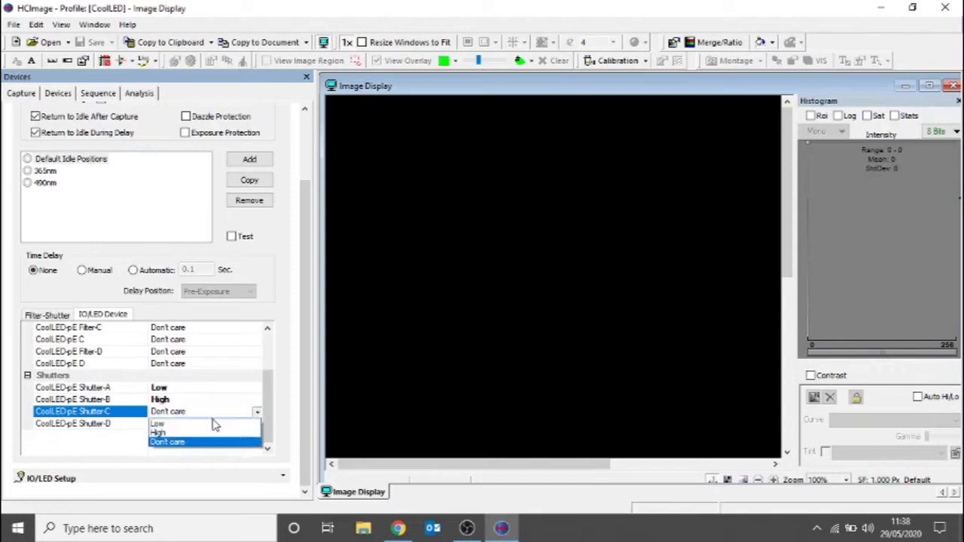
click(211, 422)
click(211, 426)
click(256, 425)
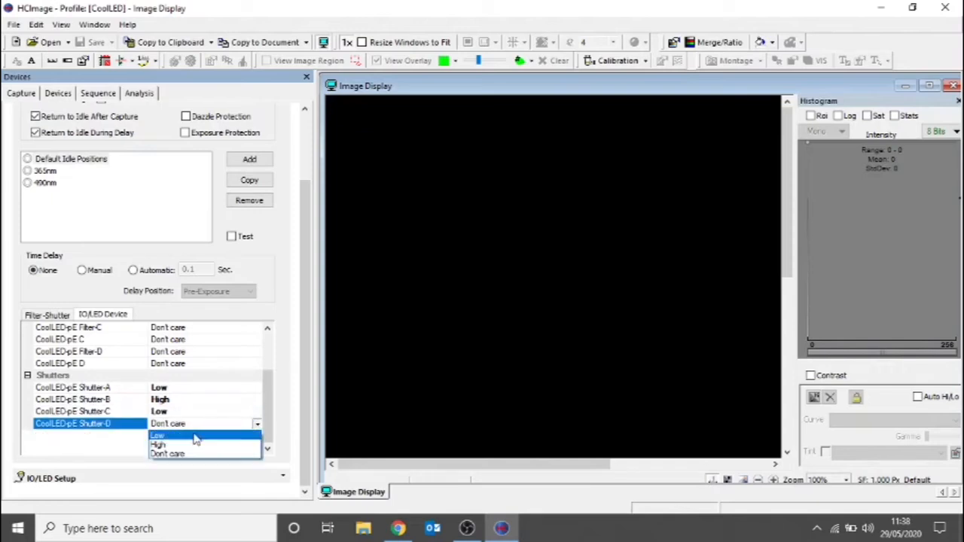
click(194, 434)
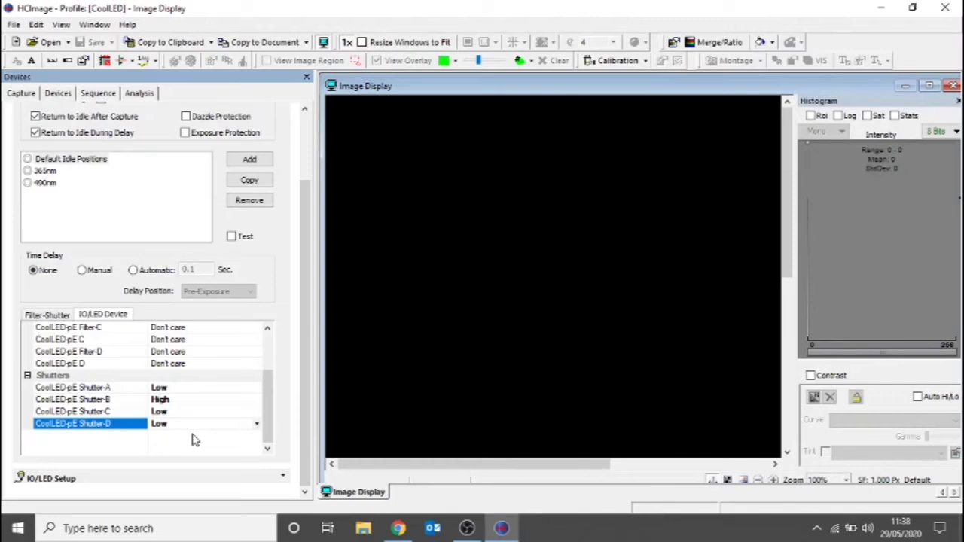
- Add a filter/shutter group named DAPI FITC TRITC Cy5 to the Filter Setup
click(232, 161)
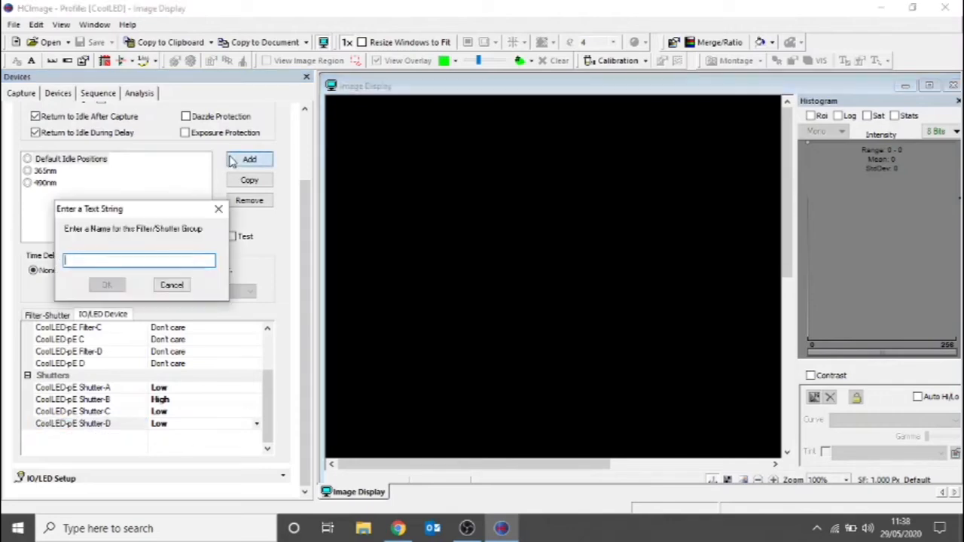
text(DAPI)
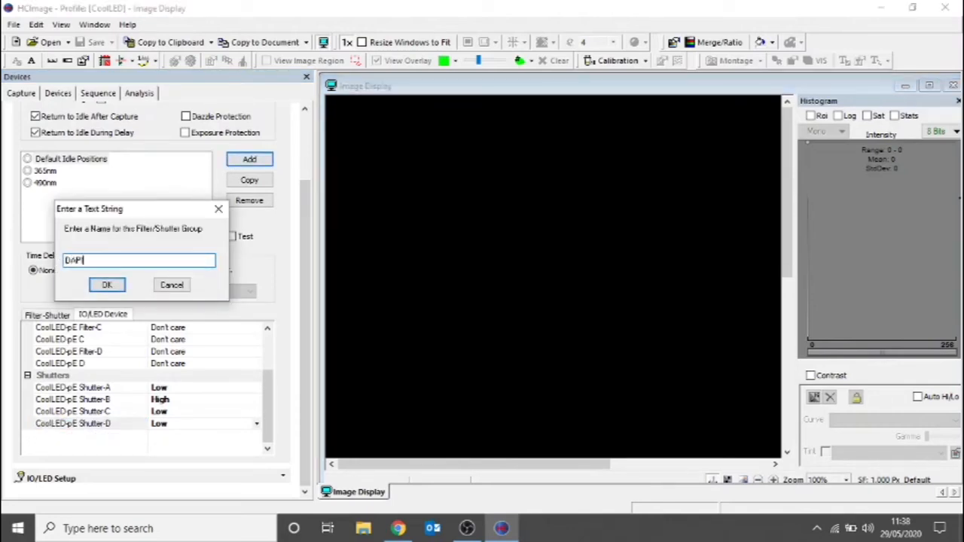
text( FITC TRITC Cy5)
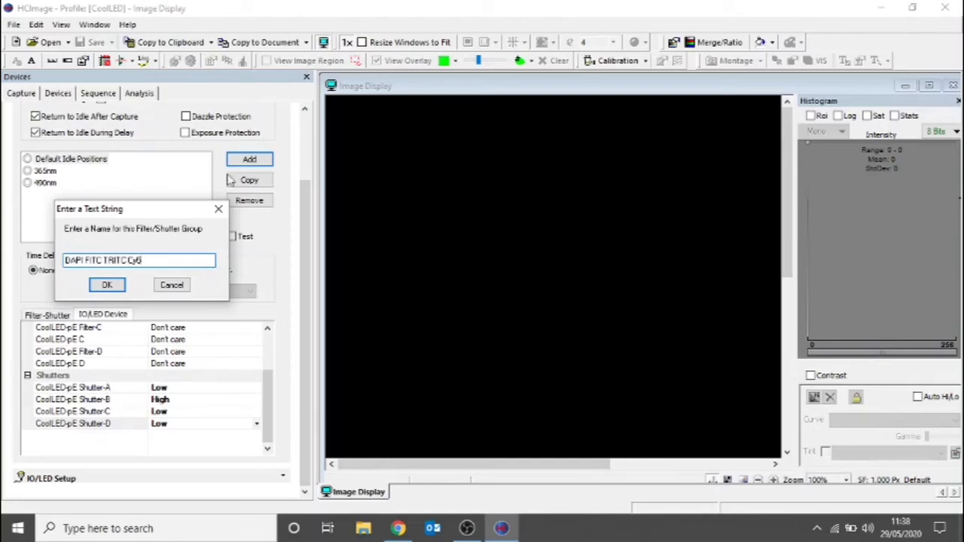
click(108, 285)
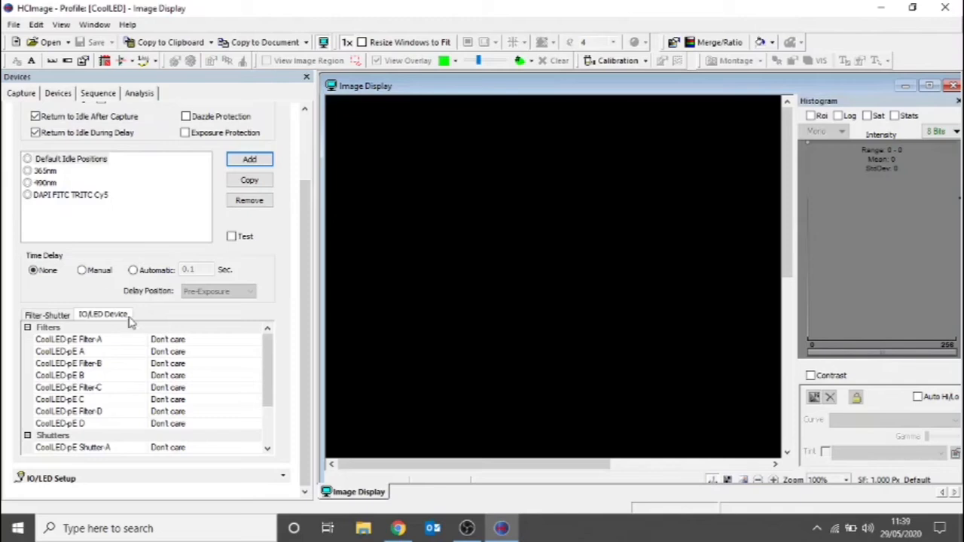
- For the DAPI FITC TRITC Cy5 group, set CoolLED-pE Filter-A to 365 and give the CoolLED-pE A output a voltage of 50 %
click(107, 340)
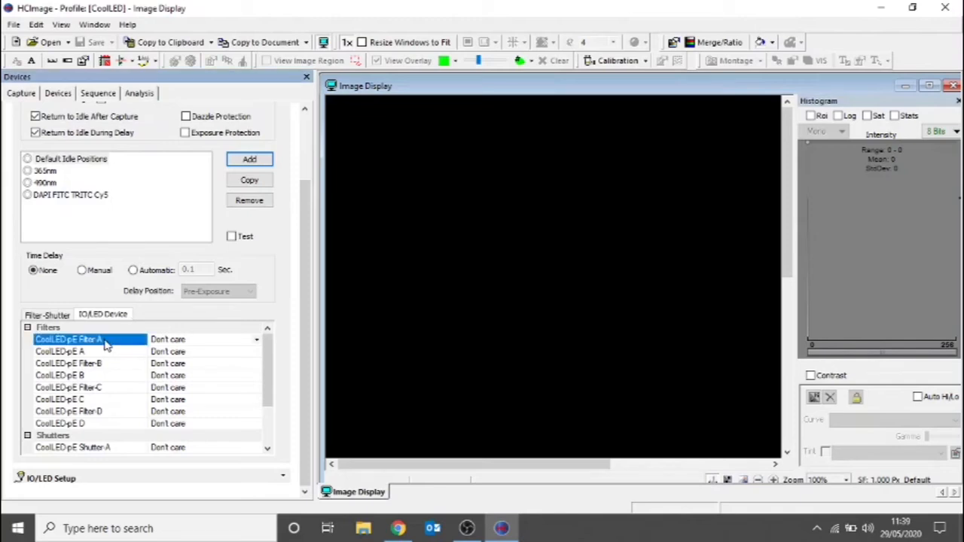
click(257, 341)
click(227, 353)
click(191, 354)
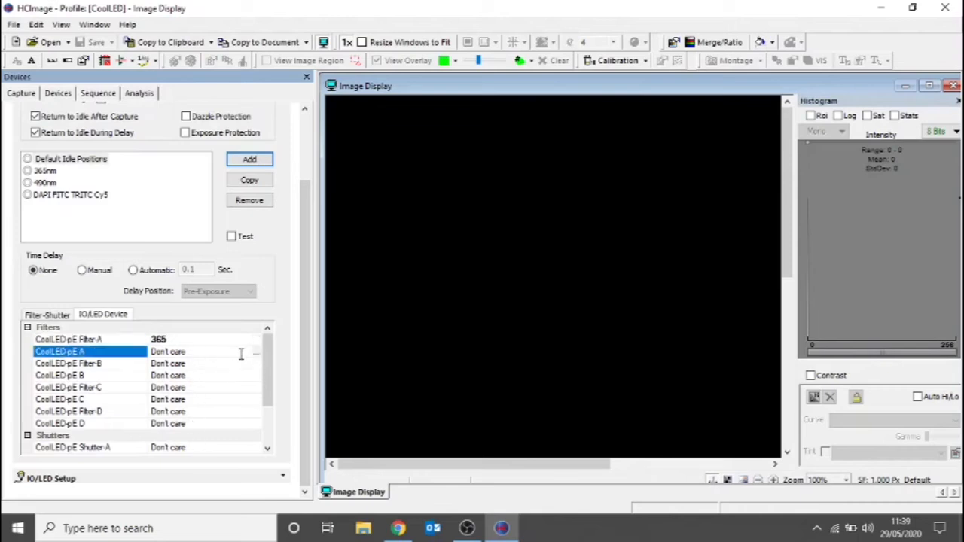
click(255, 352)
click(471, 234)
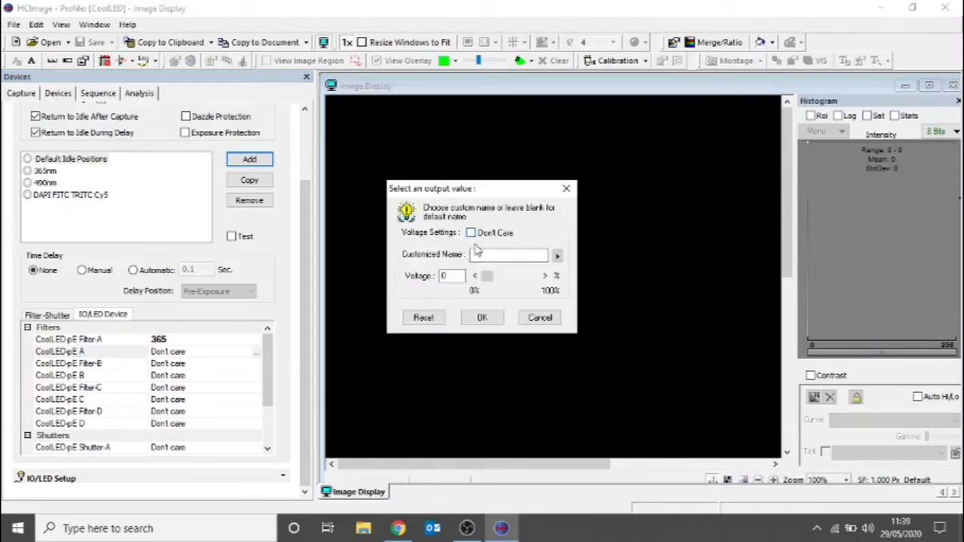
drag(488, 277, 508, 279)
click(543, 277)
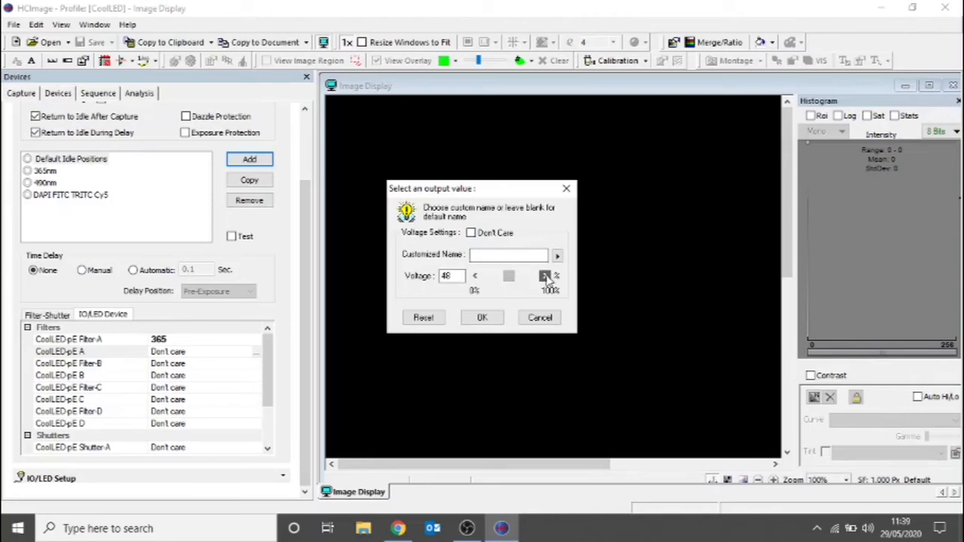
click(543, 277)
click(482, 318)
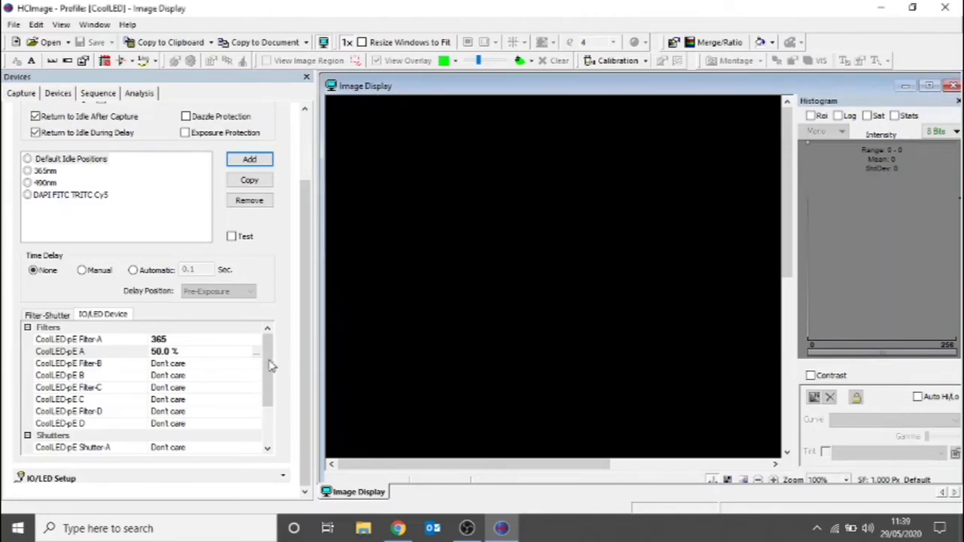
- For the DAPI FITC TRITC Cy5 group, set CoolLED-pE Filter-B to 490 and the CoolLED-pE B output voltage to 100 %
click(190, 366)
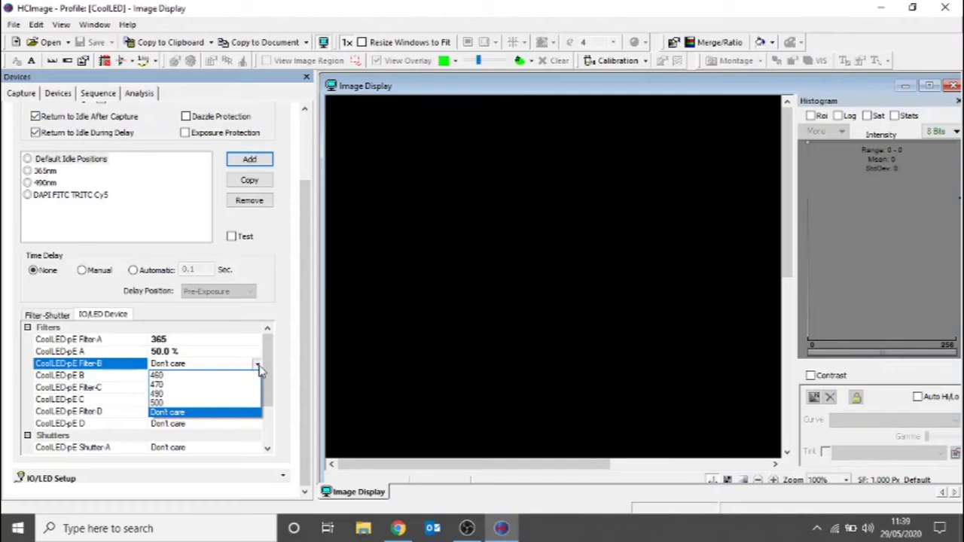
click(187, 394)
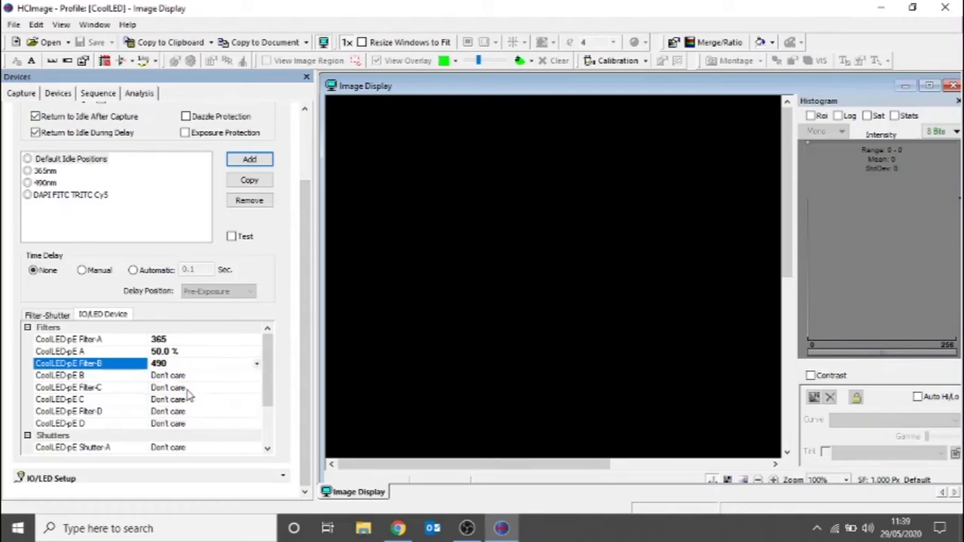
click(183, 378)
click(258, 376)
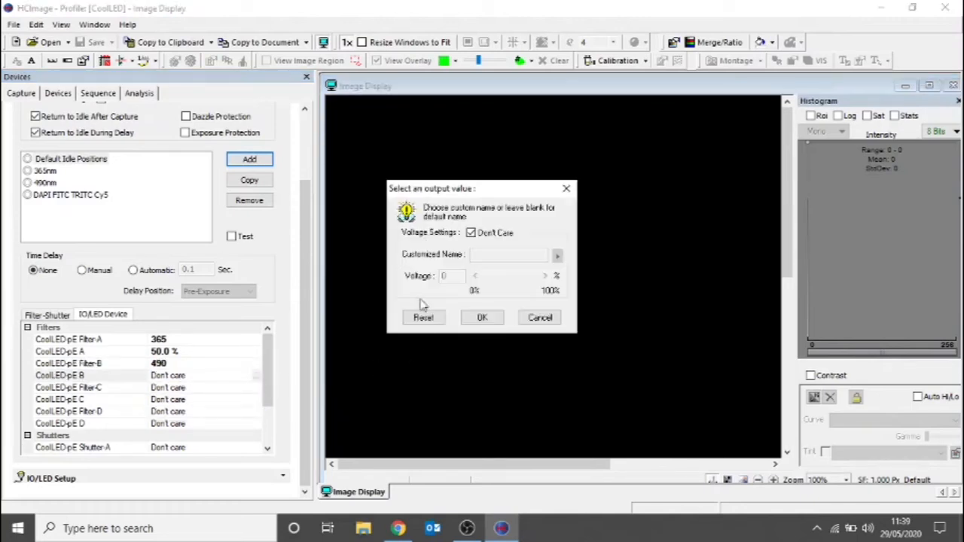
click(471, 233)
drag(482, 276, 536, 277)
click(479, 318)
- Set CoolLED-pE Filter-C to 550 and the CoolLED-pE C output voltage to 100 % in the same four-channel group
click(199, 390)
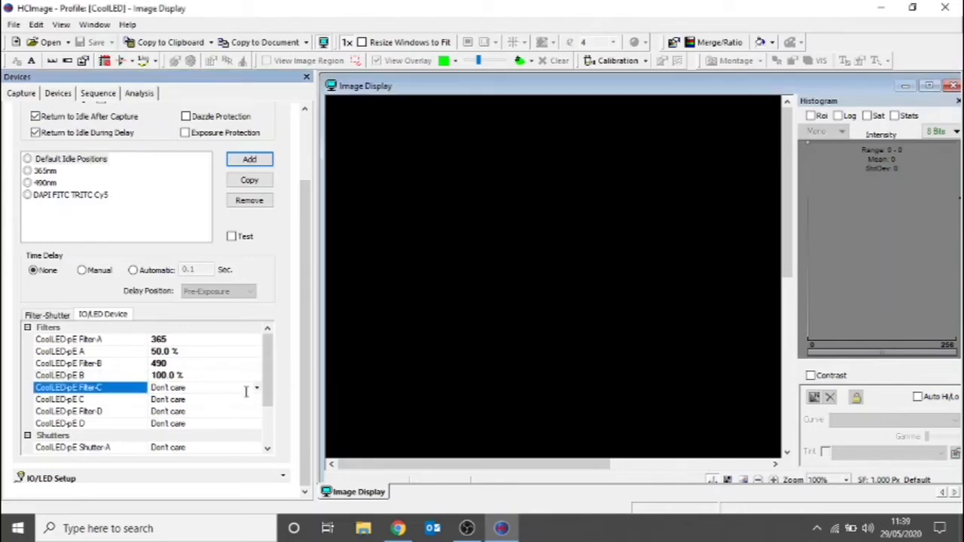
click(256, 390)
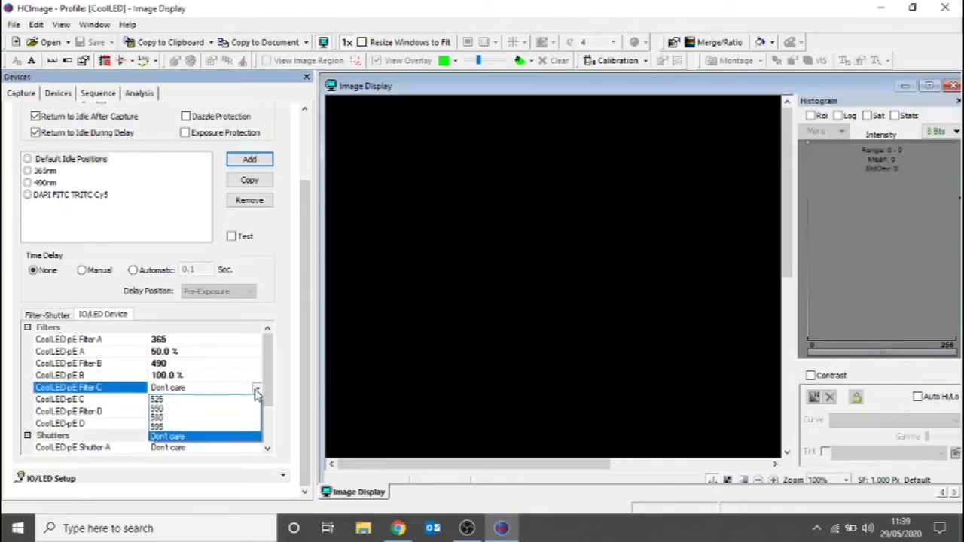
click(209, 408)
click(217, 400)
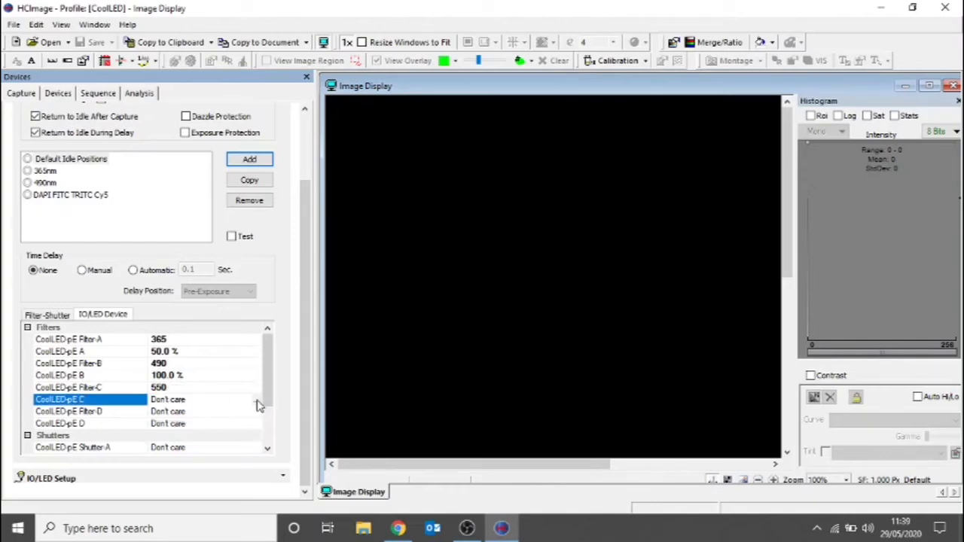
click(256, 400)
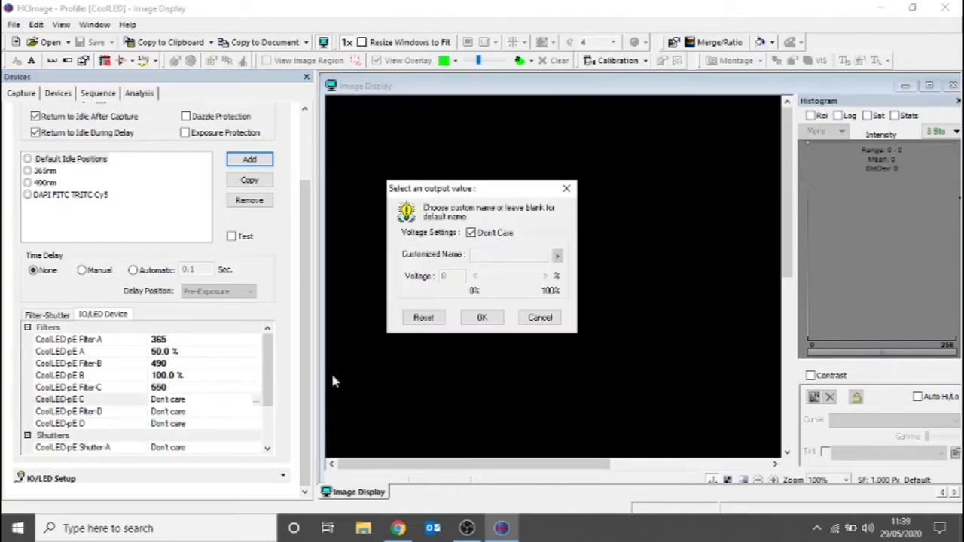
click(471, 232)
drag(480, 277, 541, 277)
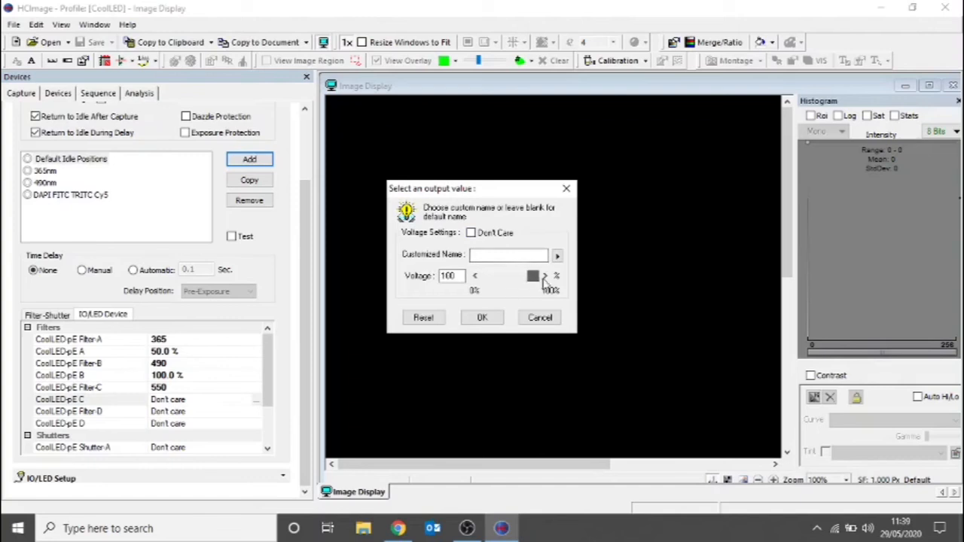
click(482, 317)
- Set CoolLED-pE Filter-D to 635 and the CoolLED-pE D output voltage to 55 % in the four-channel group
click(159, 414)
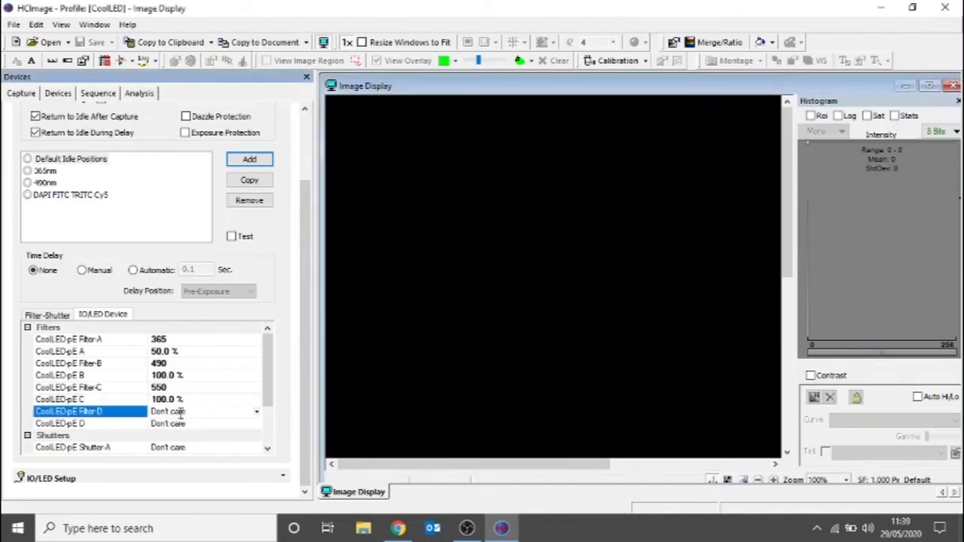
click(257, 413)
click(216, 426)
click(210, 423)
click(256, 423)
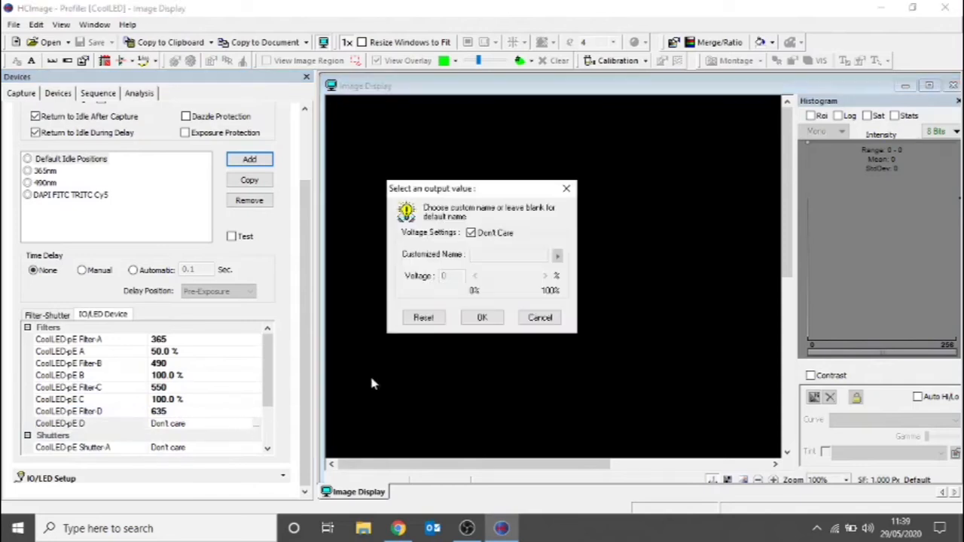
click(471, 232)
drag(493, 278, 521, 277)
click(474, 277)
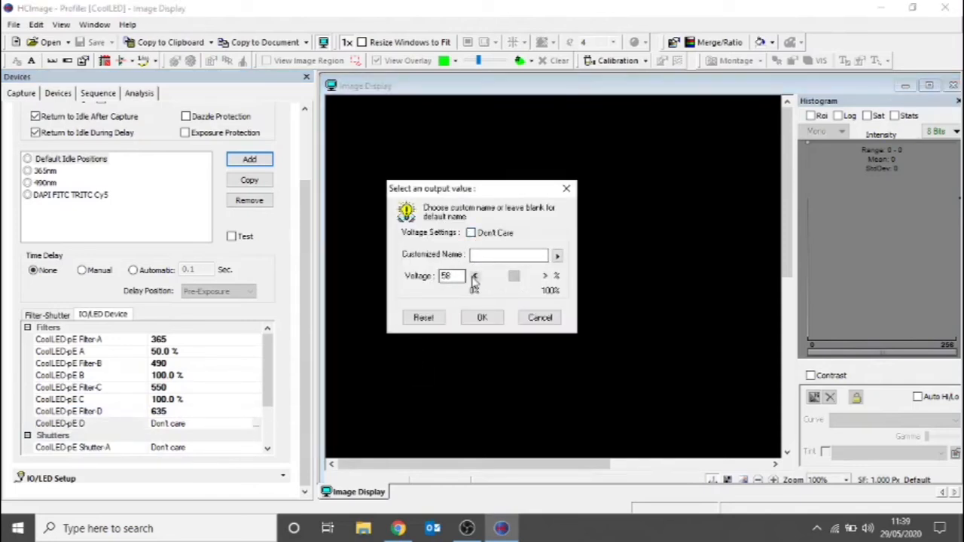
click(473, 278)
click(473, 277)
click(482, 318)
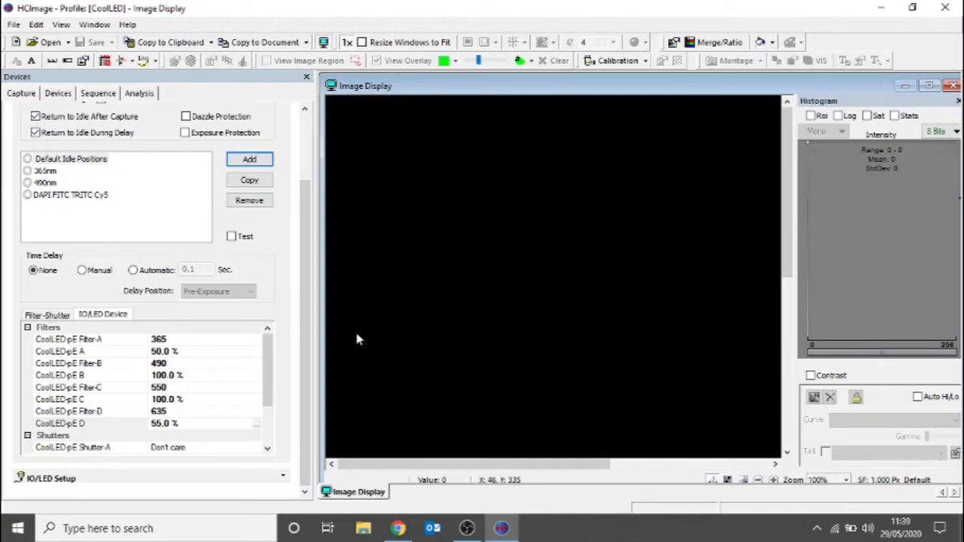
- Set CoolLED-pE Shutter-A, Shutter-B, Shutter-C and Shutter-D all to High for the DAPI FITC TRITC Cy5 group
drag(269, 366, 222, 406)
click(198, 387)
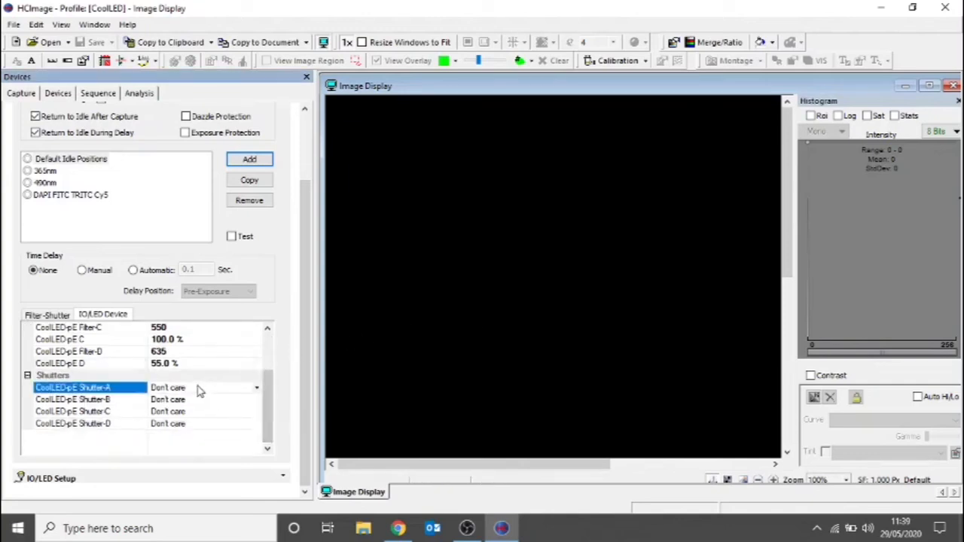
click(256, 387)
click(200, 410)
click(174, 400)
click(205, 400)
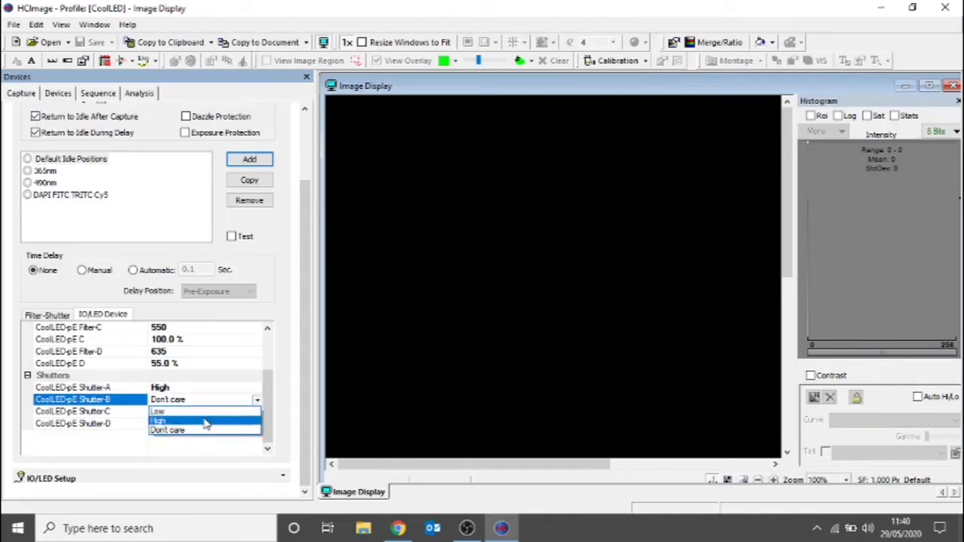
click(205, 421)
click(182, 412)
click(257, 412)
click(197, 432)
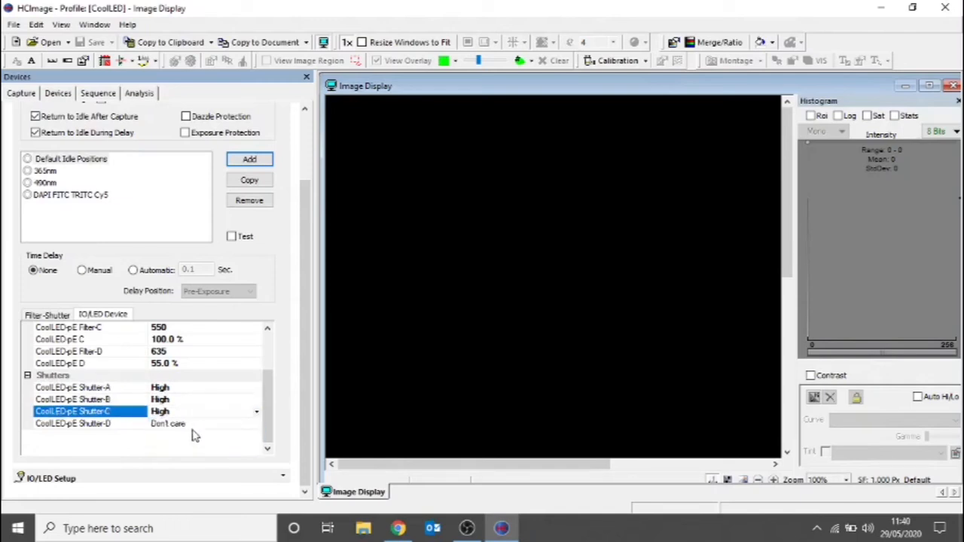
click(182, 424)
click(257, 424)
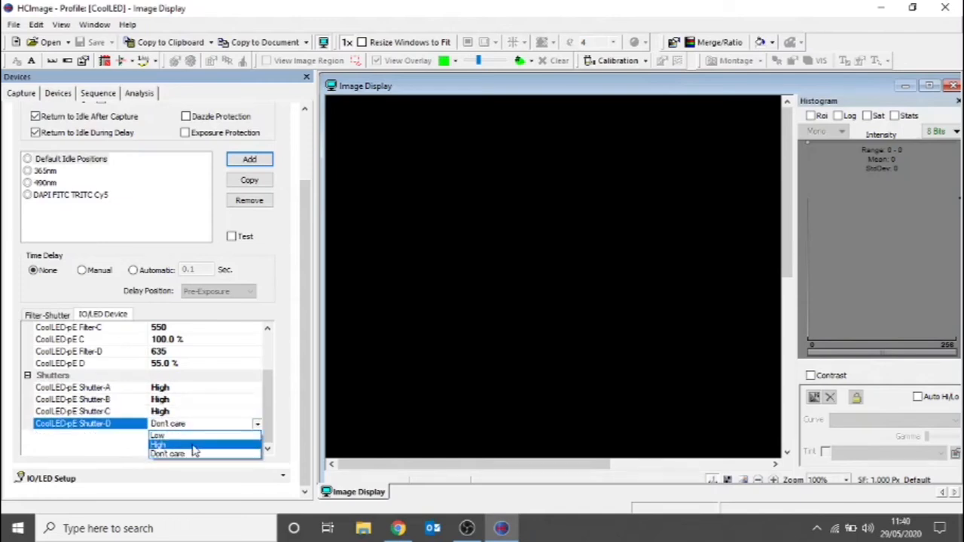
click(193, 444)
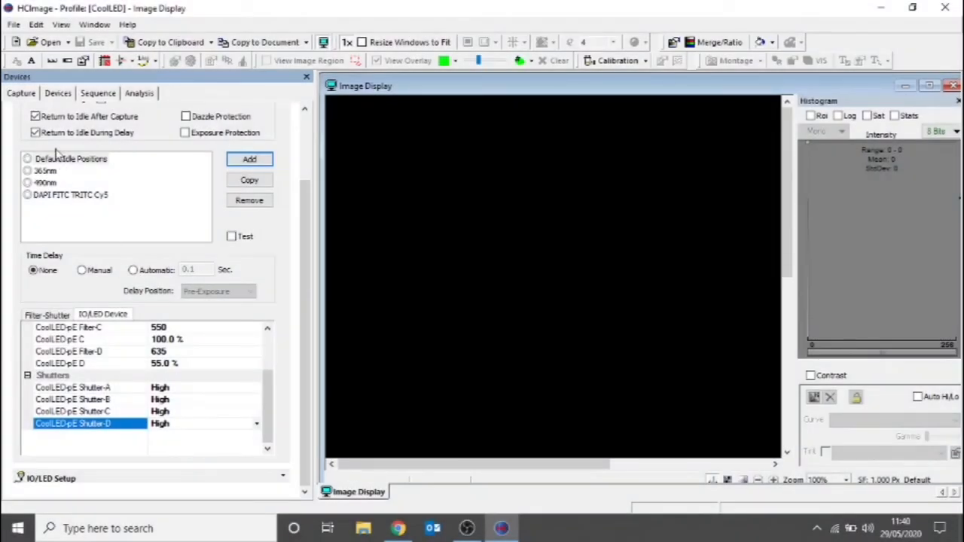
- Select the C13752-50U camera as the capture source and set the capture mode to Mono: 2 Channel
click(22, 94)
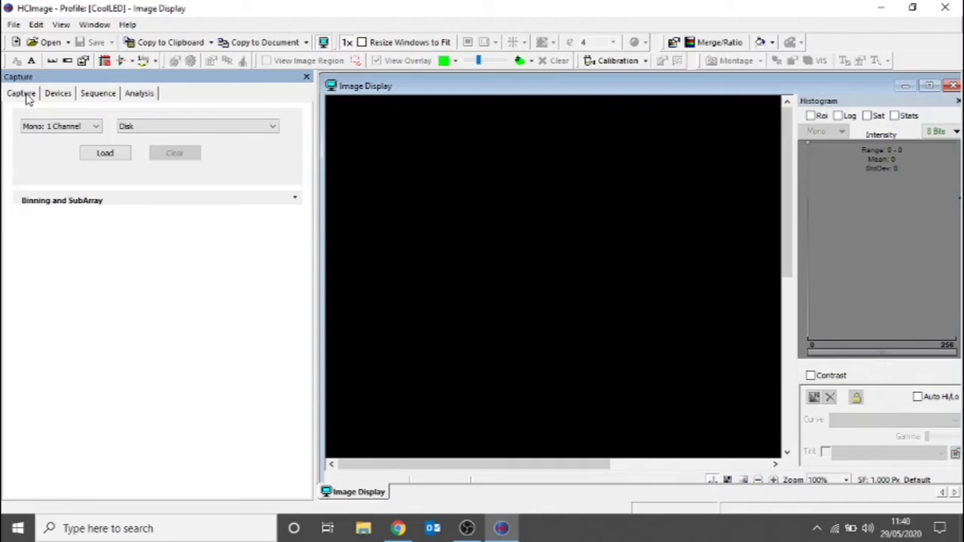
click(161, 126)
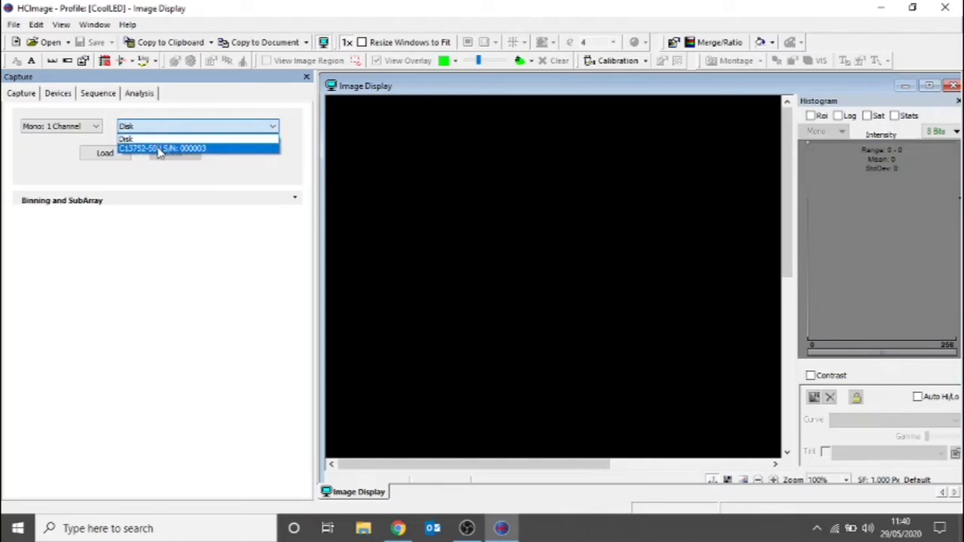
click(160, 149)
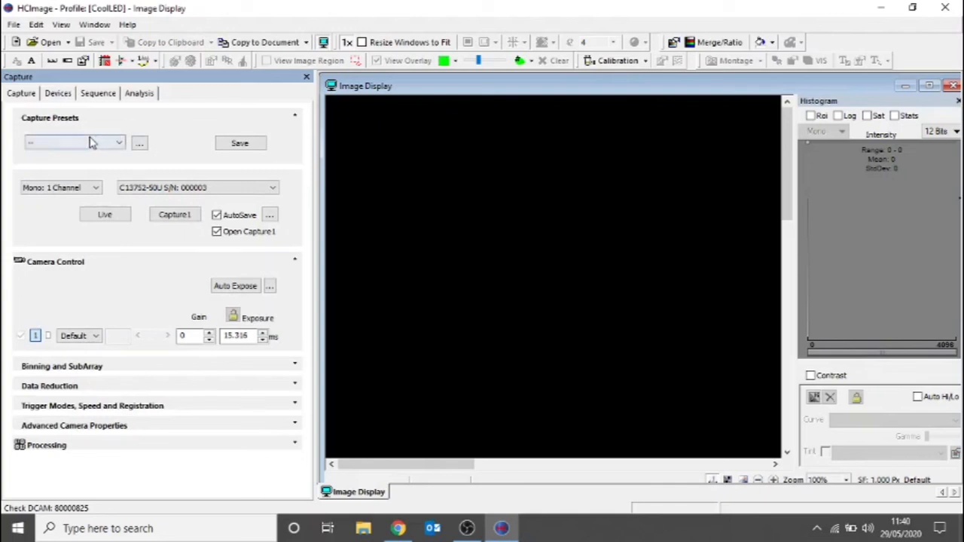
click(75, 188)
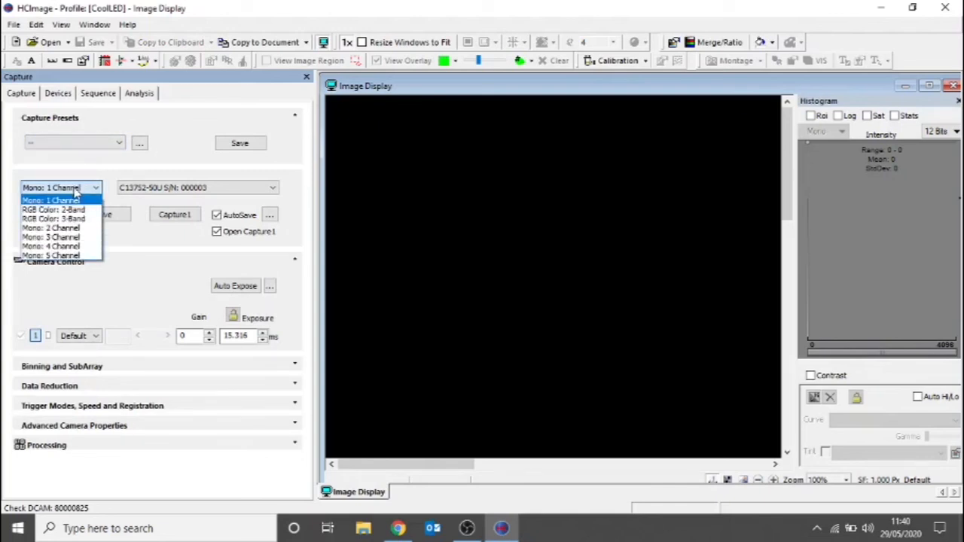
click(66, 229)
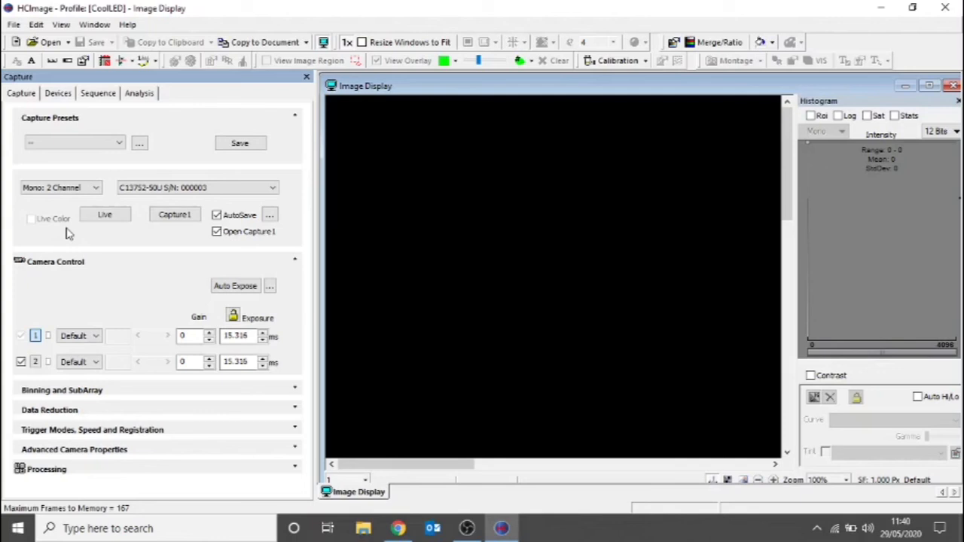
- Assign the 365nm group to channel 1 and the 490nm group to channel 2, and capture a two-channel image
click(80, 336)
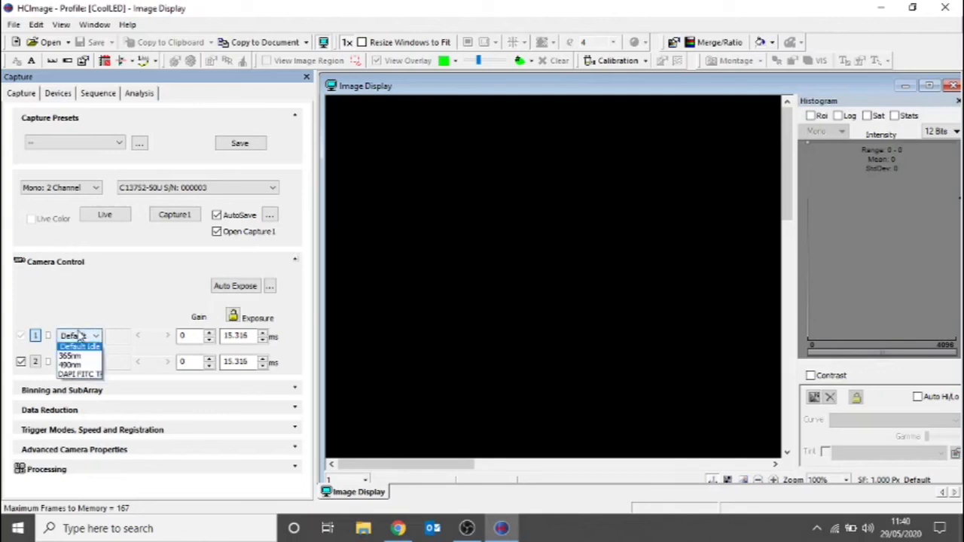
click(78, 359)
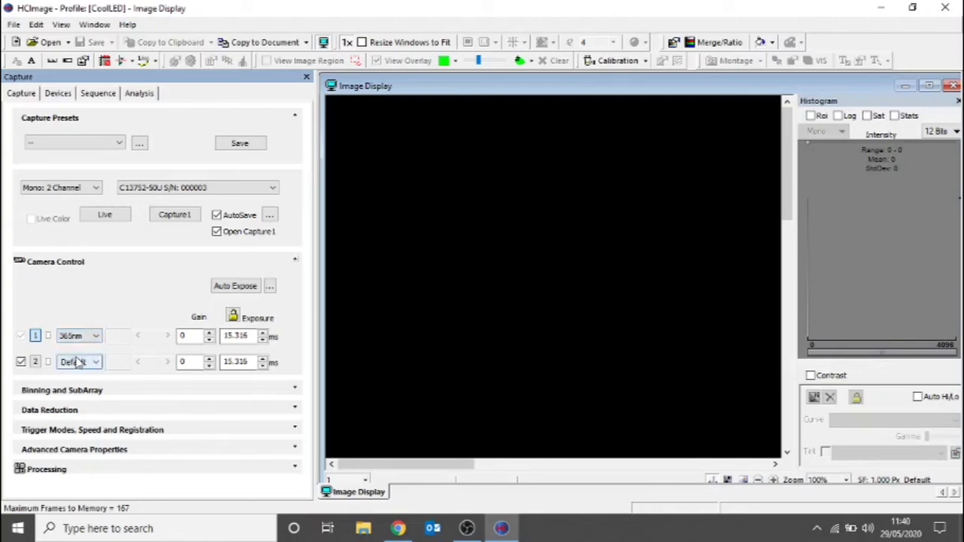
click(80, 363)
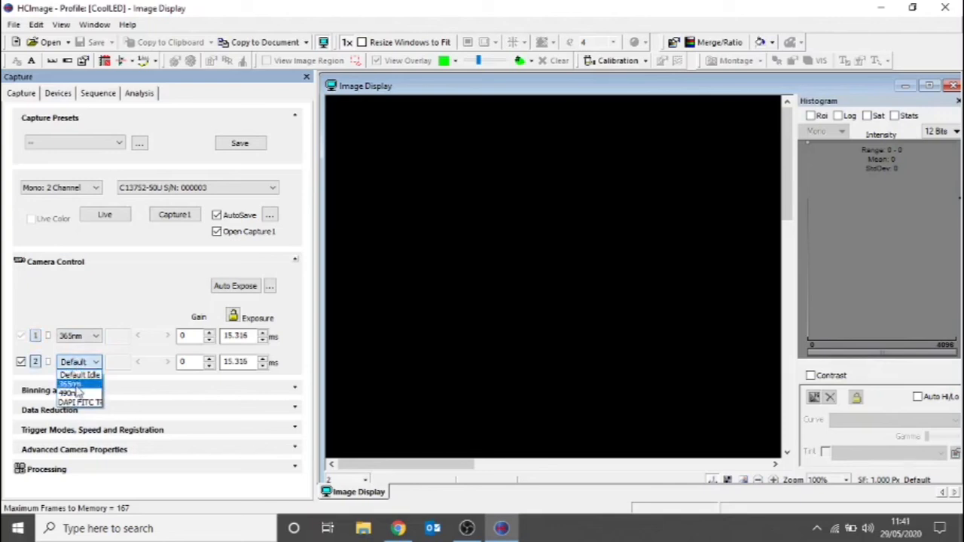
click(75, 393)
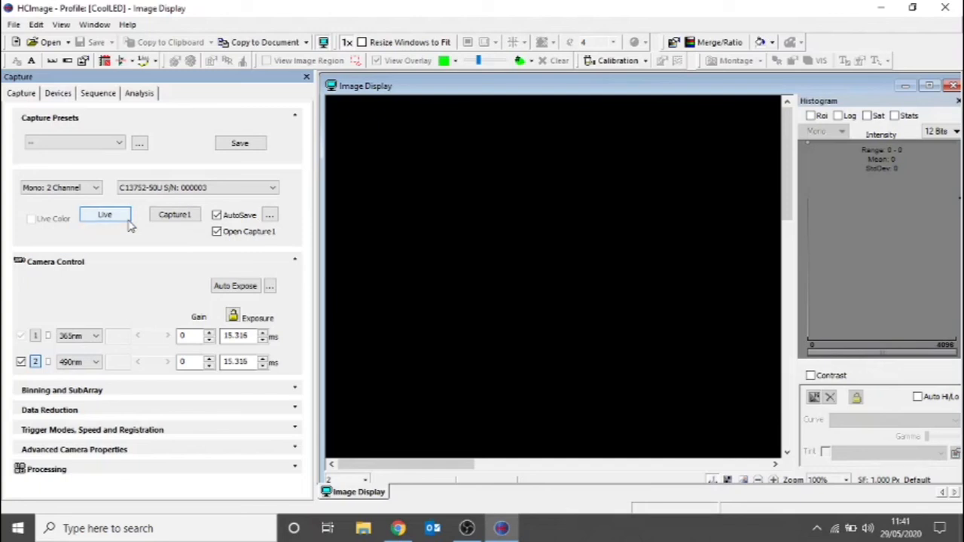
click(170, 222)
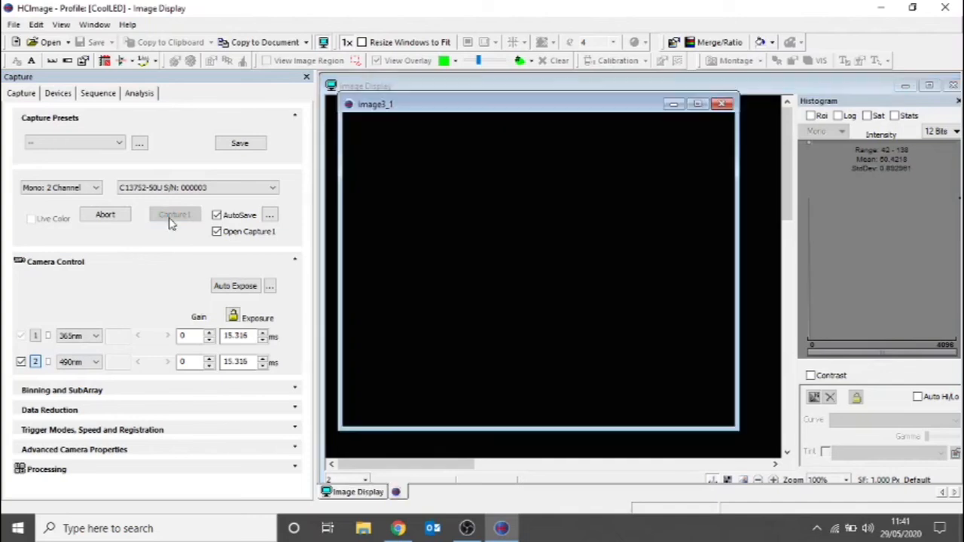